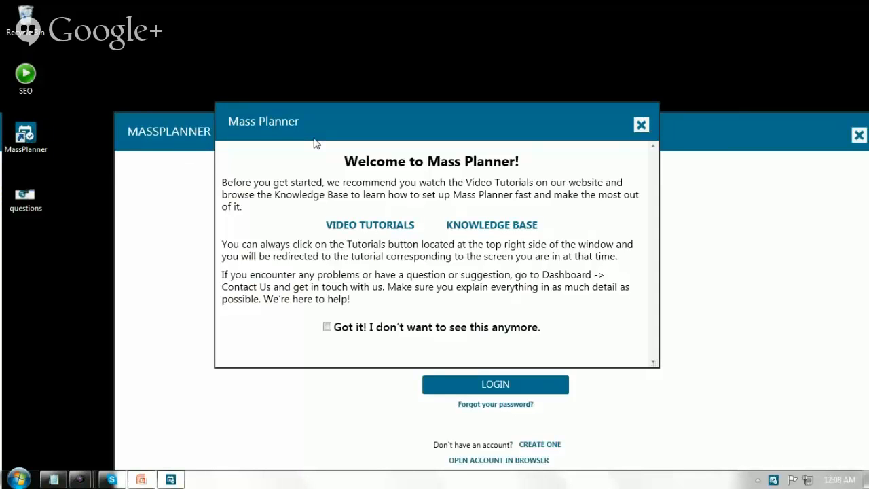
Dismiss the welcome message and log in to the Mass Planner account with the prefilled credentials
left_click(642, 125)
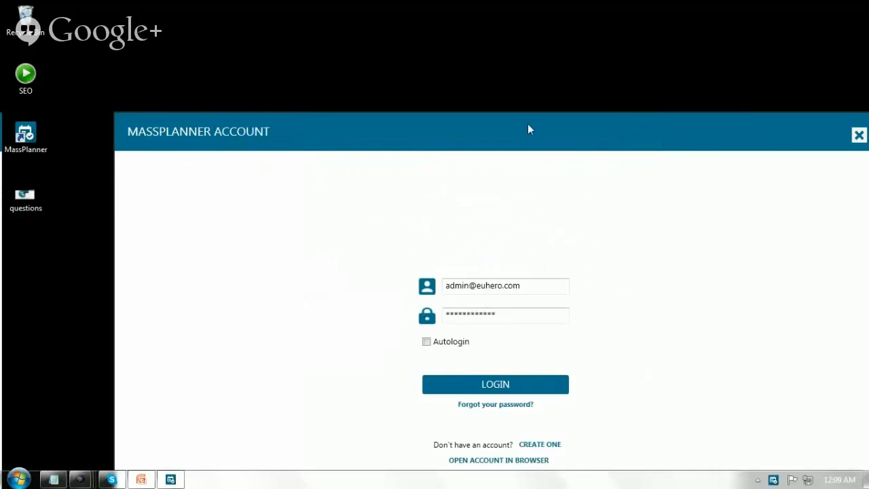
left_click_drag(511, 129, 454, 44)
left_click(473, 198)
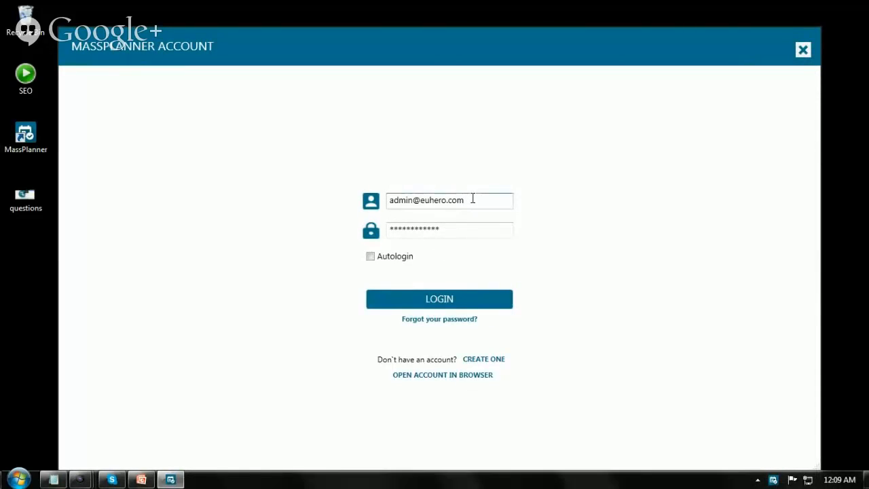
left_click_drag(481, 46, 483, 33)
left_click(468, 216)
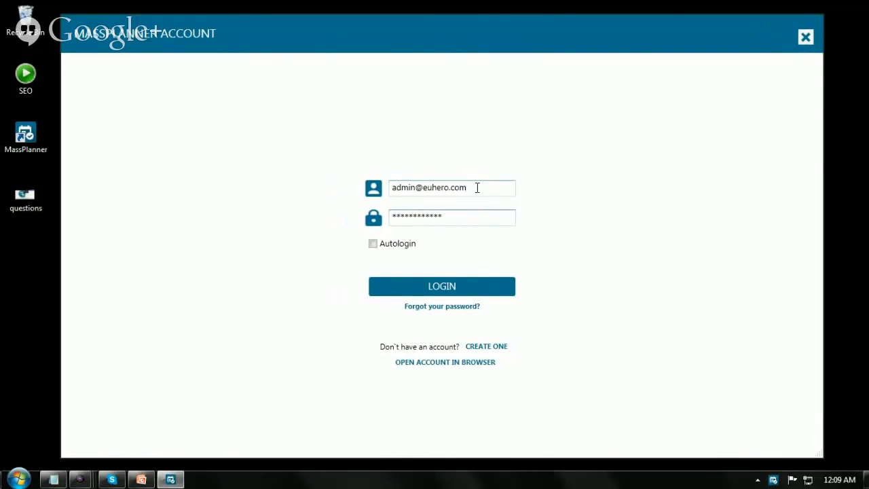
left_click(373, 245)
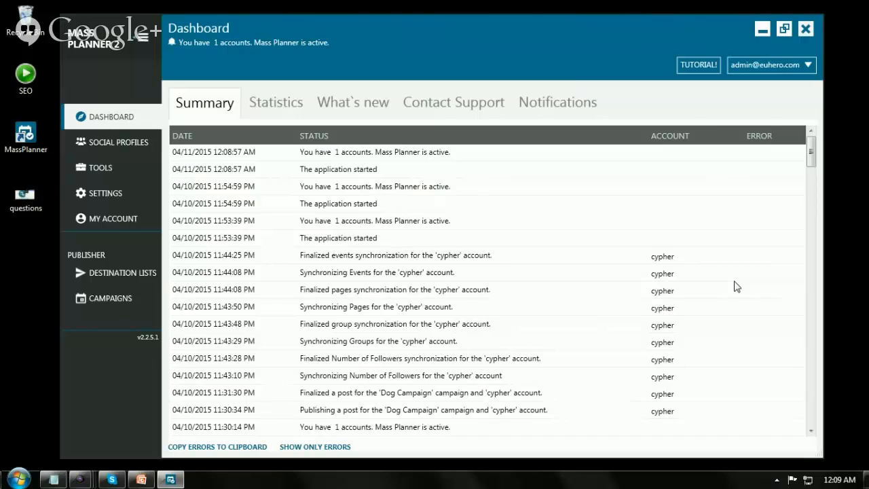
Review the dashboard's Statistics, What's new, Contact Support and Notifications sections
left_click(282, 102)
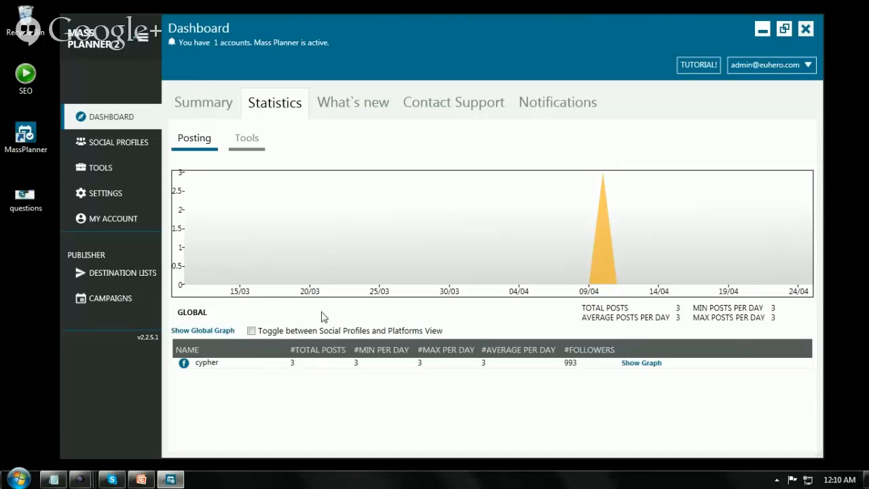
left_click(334, 113)
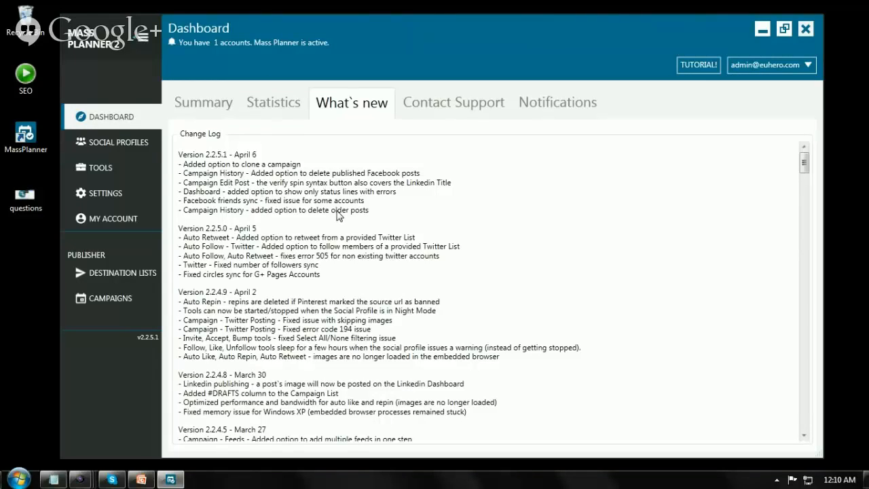
left_click(418, 117)
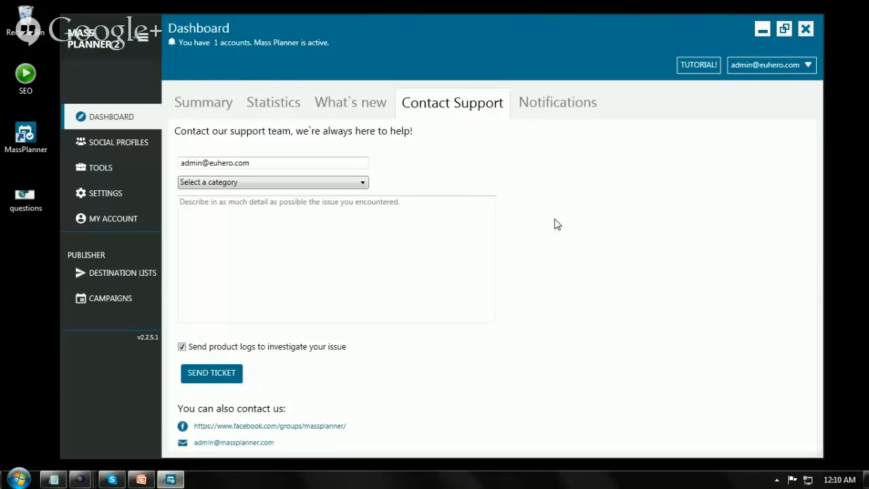
left_click(402, 218)
left_click(506, 208)
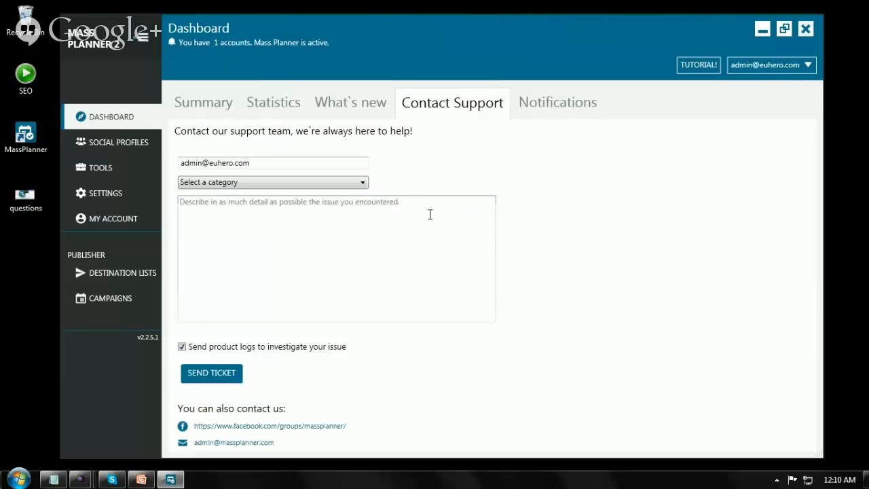
left_click(430, 214)
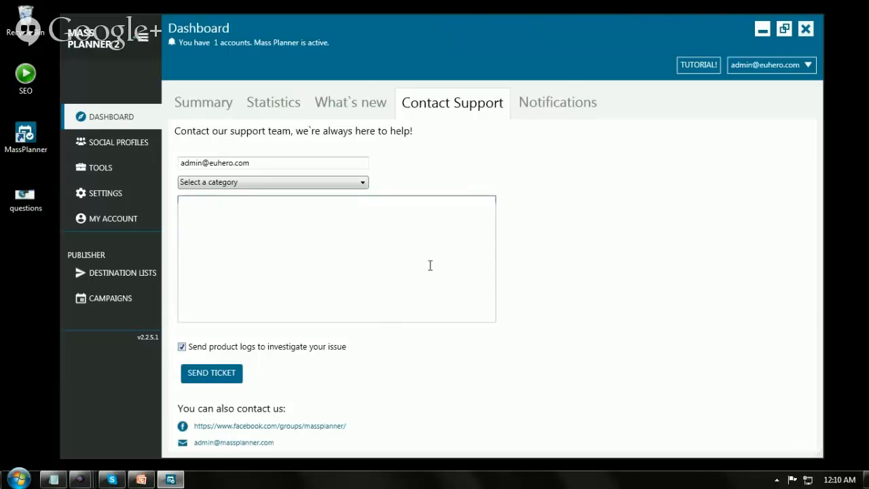
left_click(537, 117)
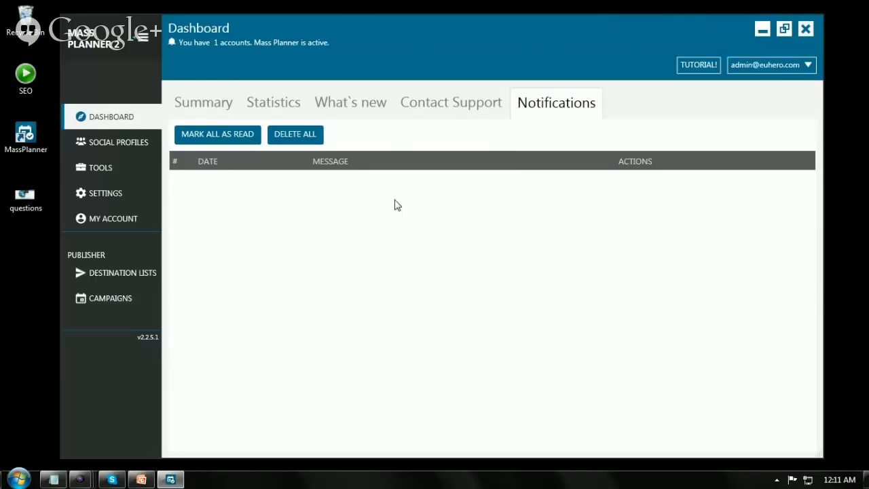
Add a new Facebook social profile and replace its default account name with the account holder's first name
left_click(122, 148)
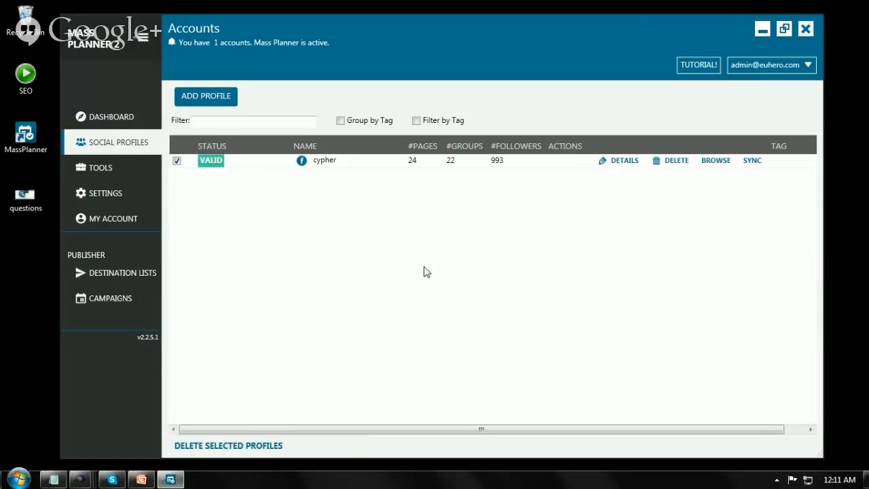
left_click(196, 100)
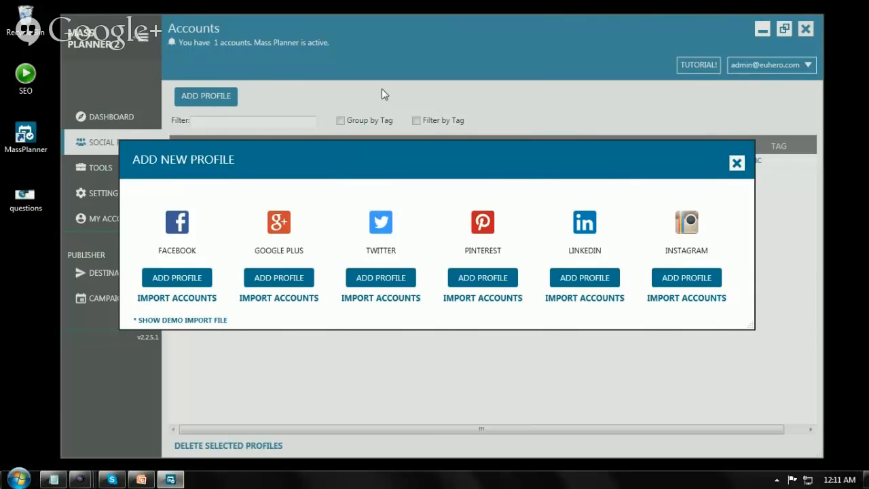
left_click(189, 276)
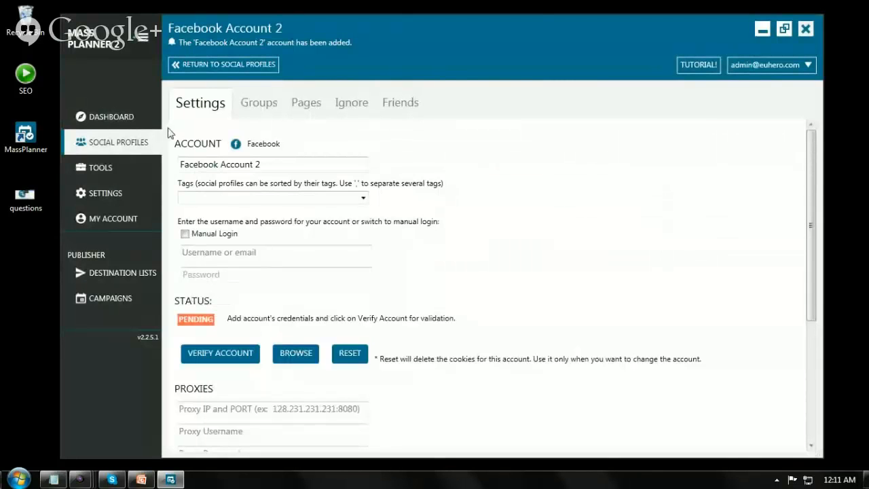
left_click(262, 164)
left_click_drag(262, 164, 173, 168)
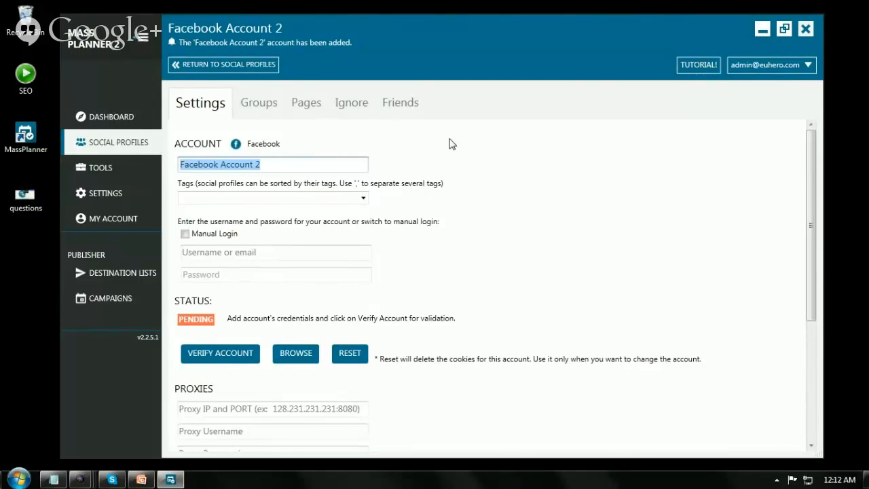
type("Lhea")
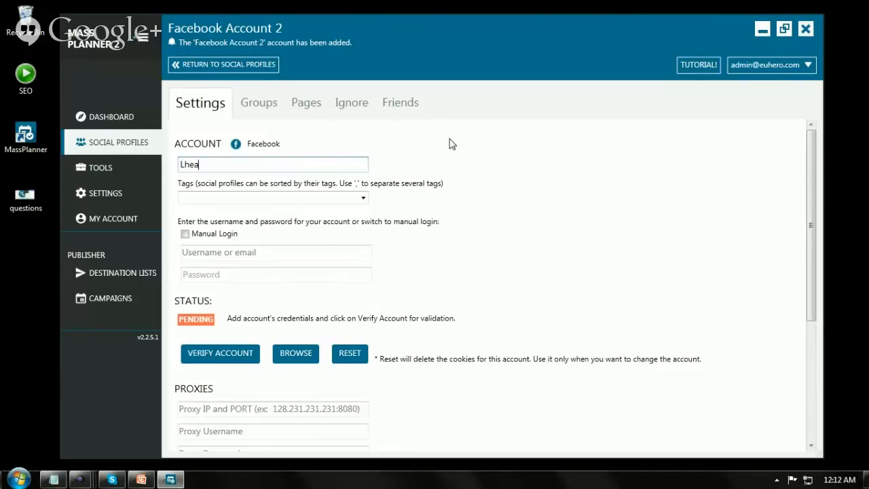
left_click(224, 254)
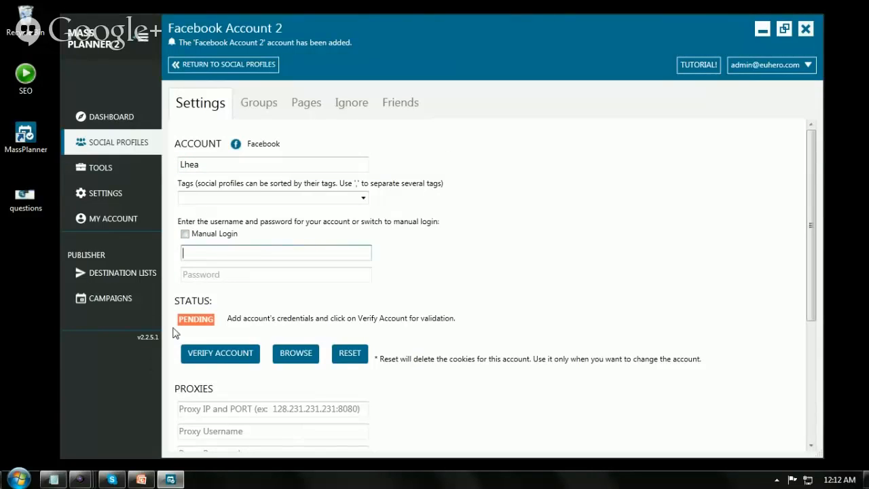
left_click(241, 274)
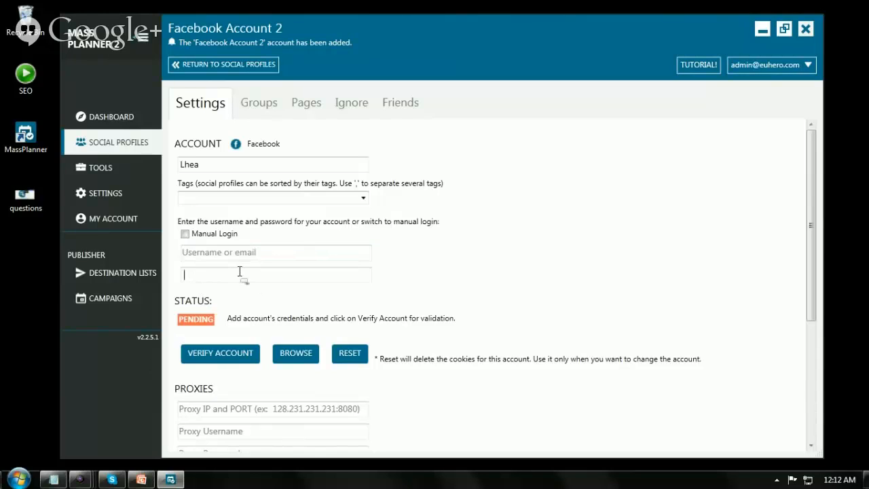
left_click(288, 251)
left_click(279, 274)
Try the Manual Login option by opening the Facebook login page in the embedded browser, and return to username and password login
left_click(185, 234)
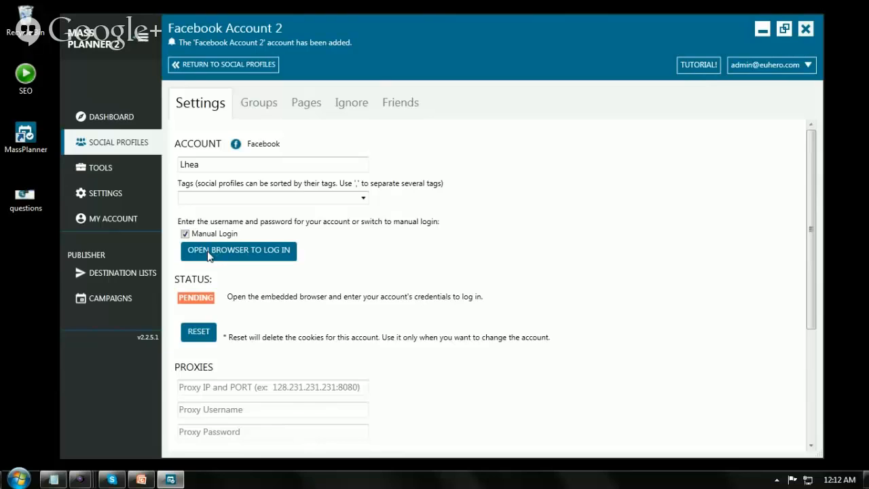
left_click(209, 251)
left_click_drag(343, 81, 399, 55)
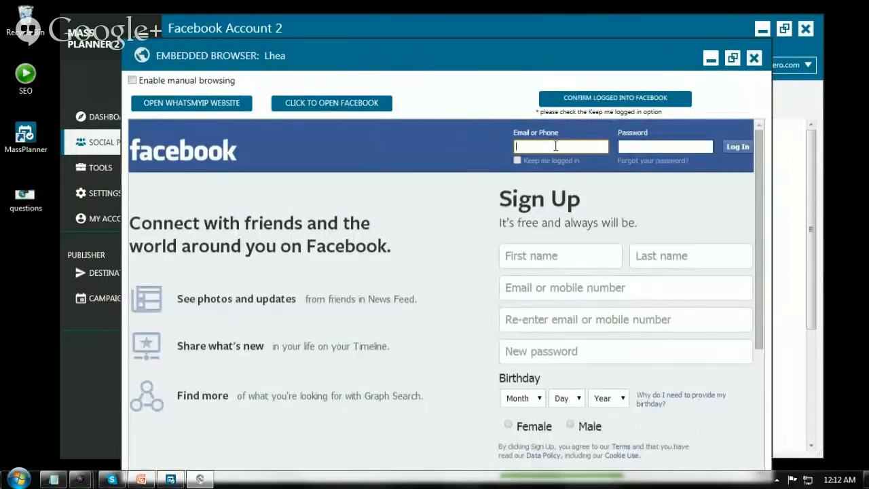
left_click(639, 146)
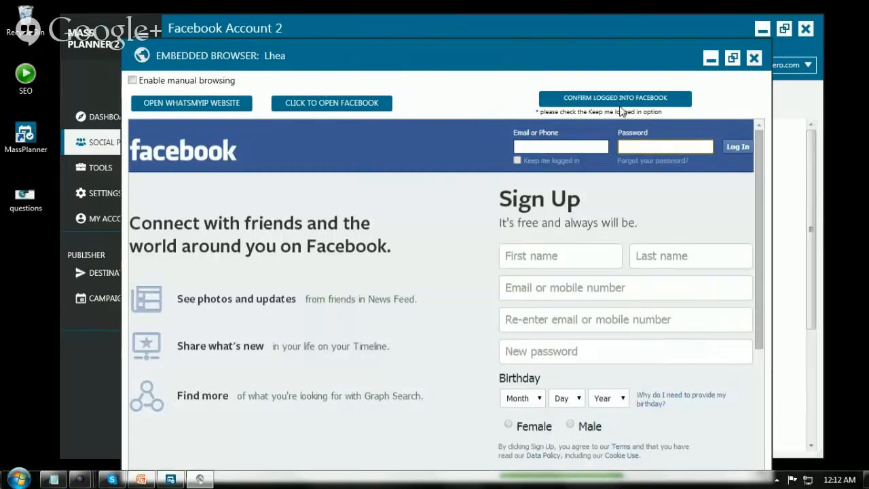
left_click_drag(554, 53, 647, 51)
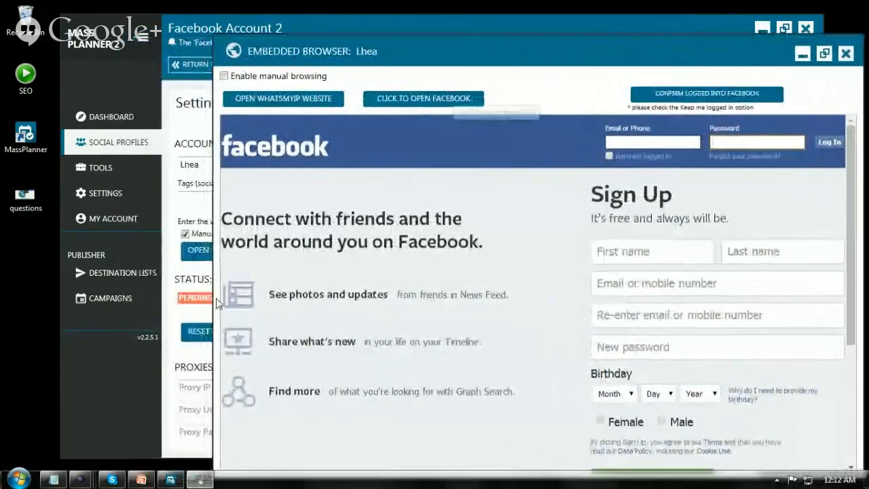
left_click(190, 311)
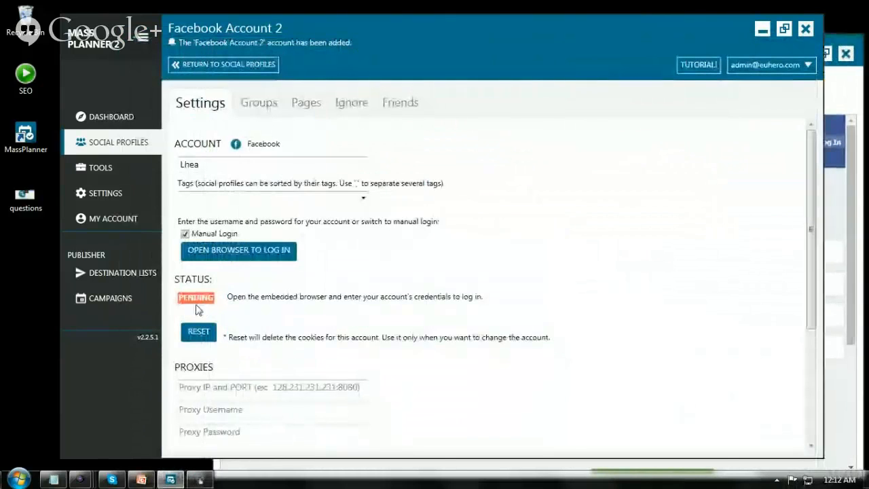
left_click(200, 480)
left_click_drag(530, 51, 489, 42)
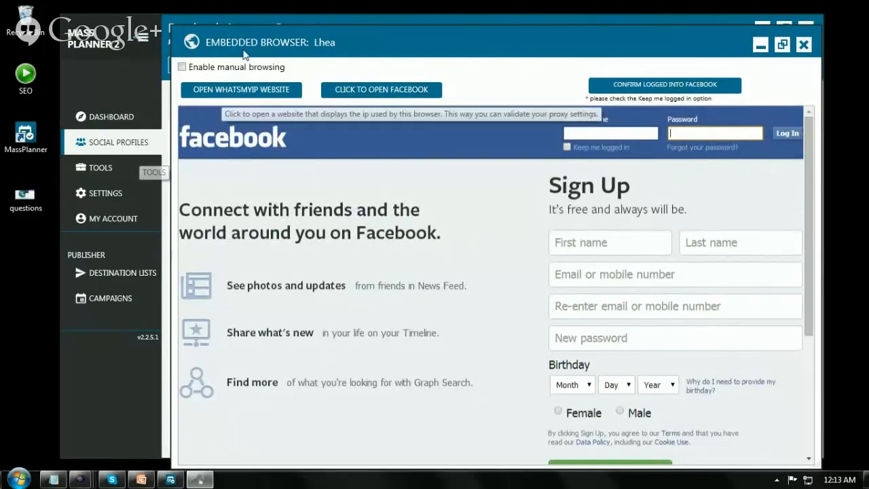
left_click_drag(360, 43, 326, 35)
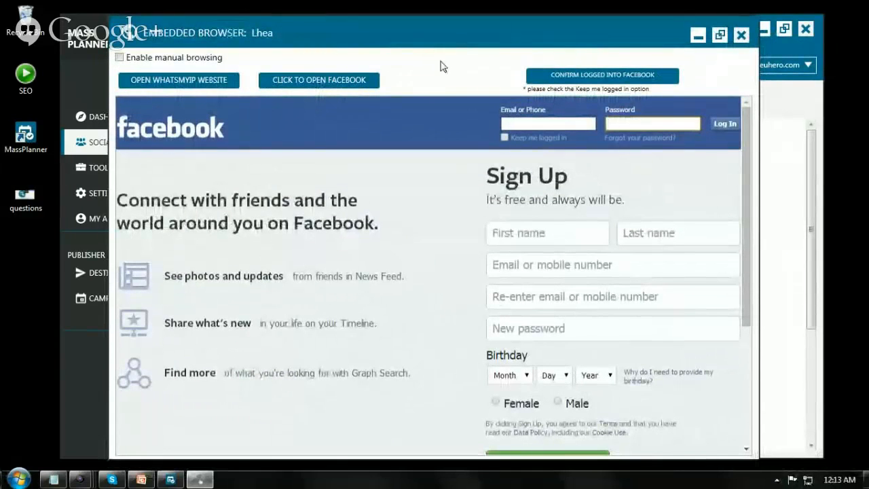
left_click(740, 34)
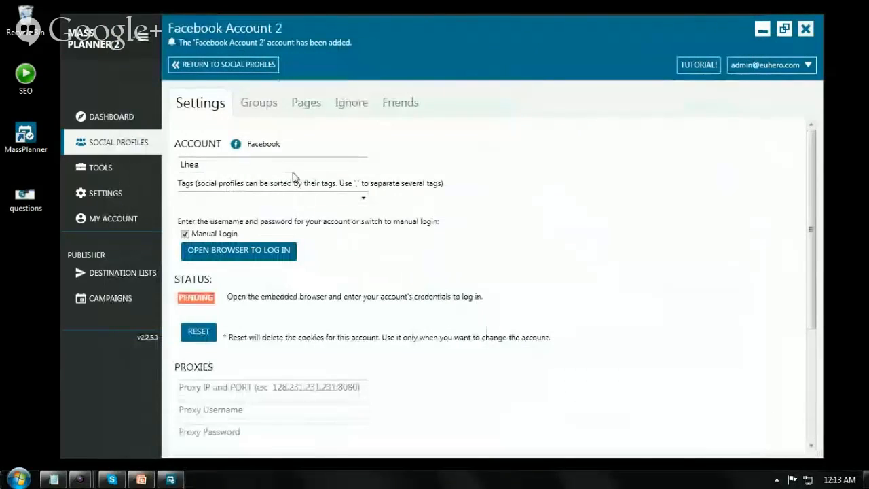
left_click(185, 234)
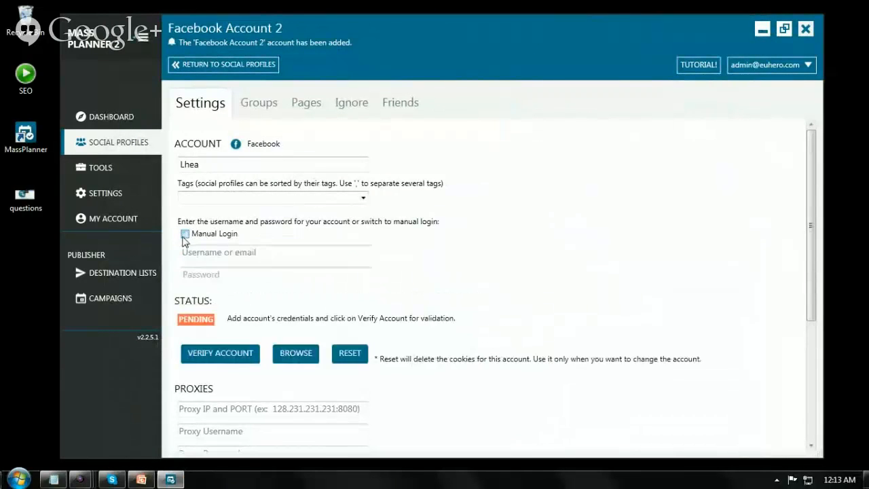
Copy the account's e-mail address from Notepad into the Facebook profile's username field
left_click(203, 252)
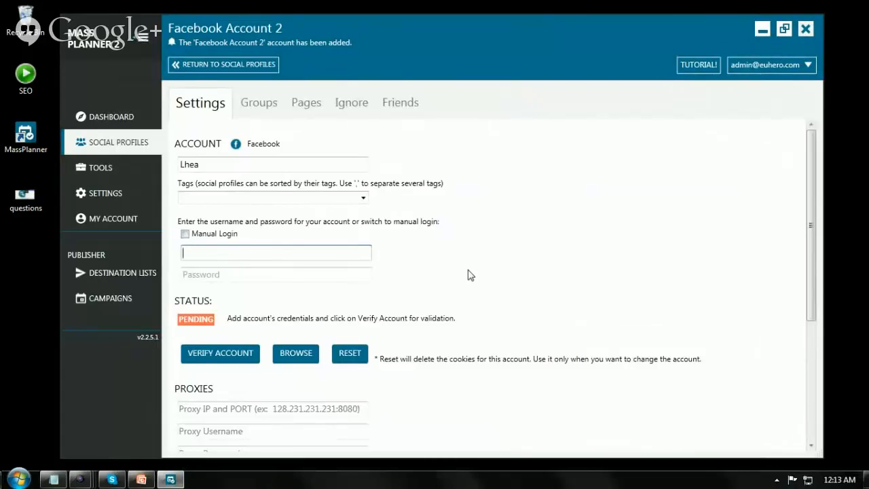
left_click(54, 479)
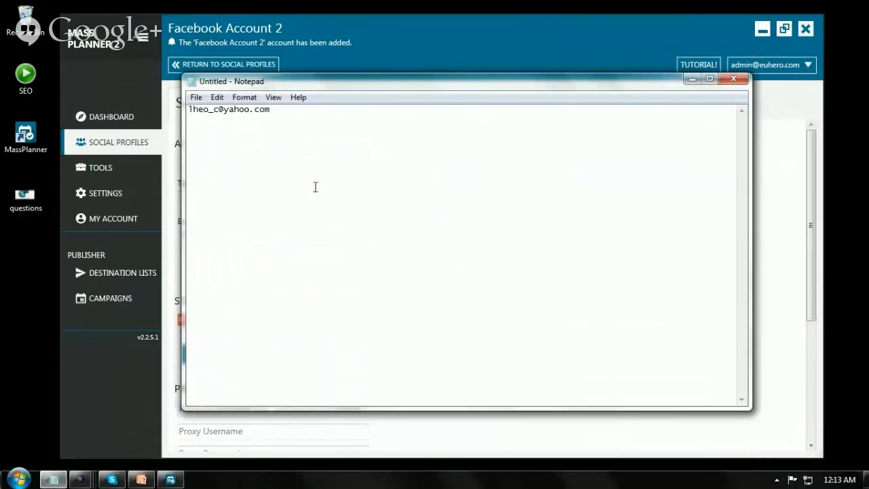
left_click_drag(275, 110, 187, 110)
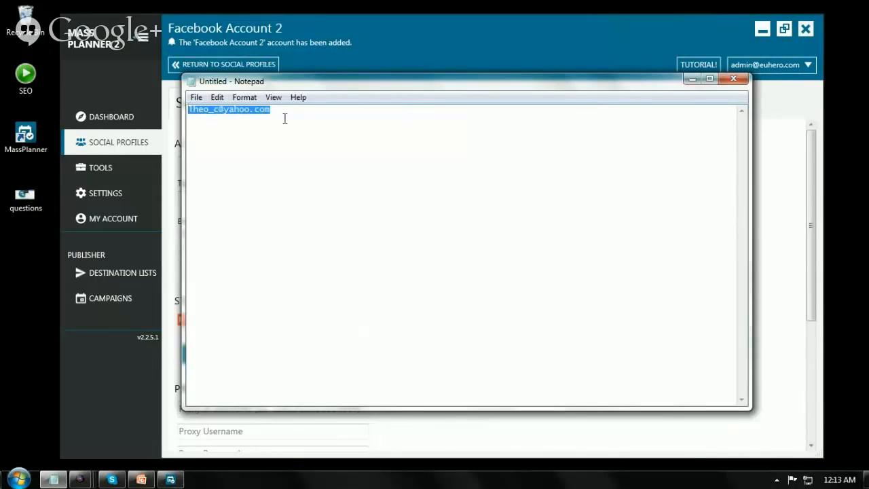
left_click(691, 79)
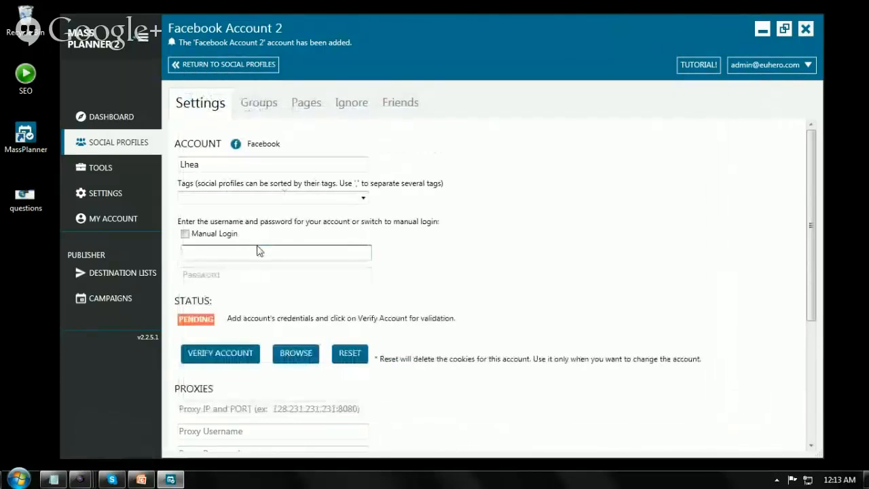
key("ctrl+v")
Enter the Facebook account password and start verification of the account
left_click(215, 273)
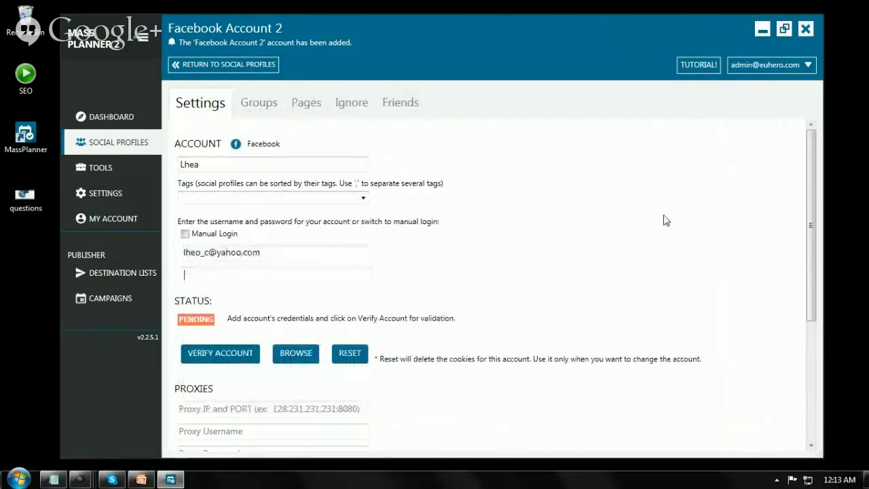
type("••••••")
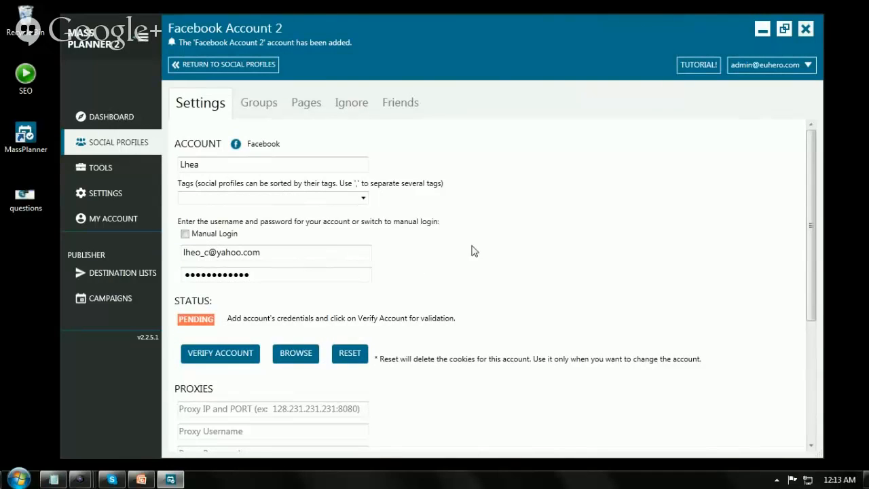
left_click(231, 359)
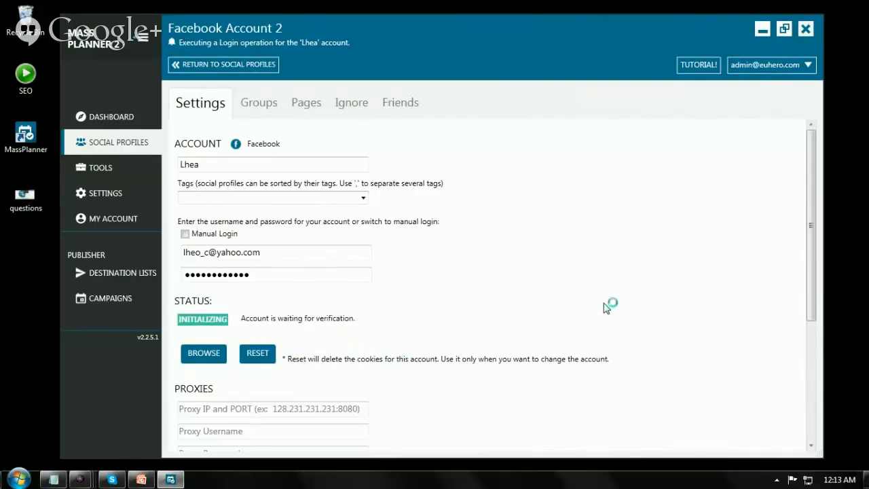
Open the profile's embedded browser to watch the Facebook login being carried out
left_click(203, 354)
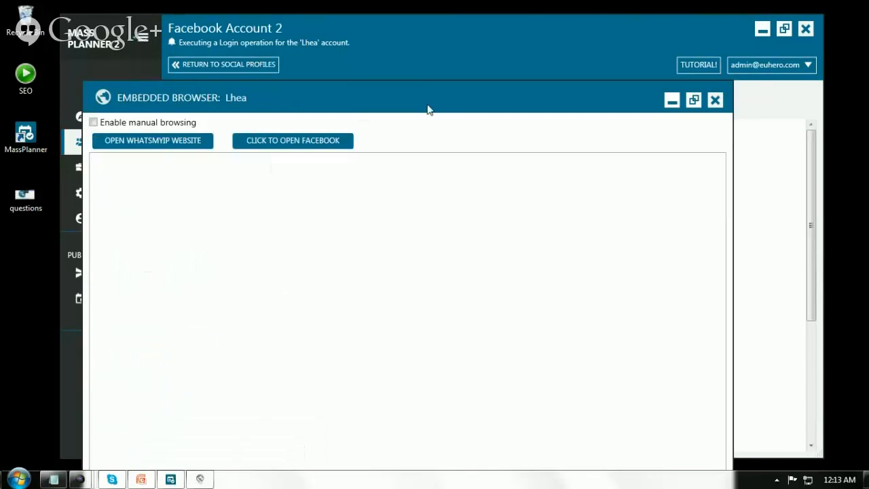
left_click_drag(432, 93, 492, 48)
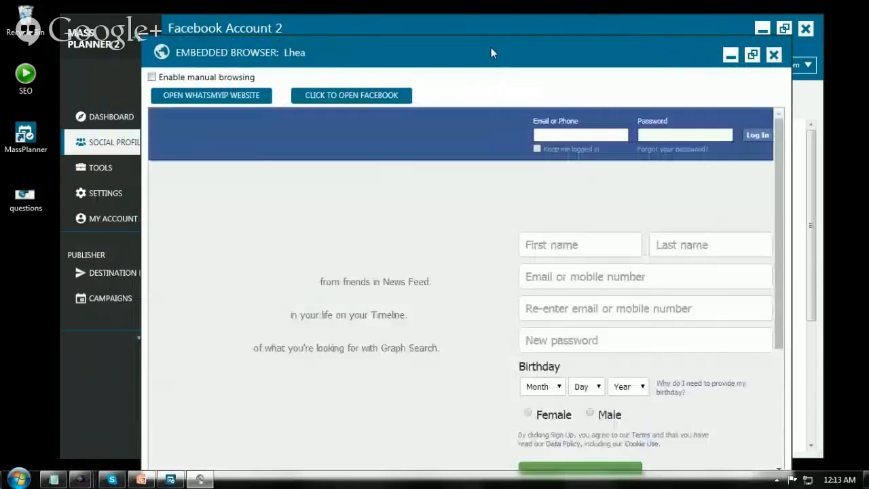
Close the embedded browser and add a destination list named "Dog training list"
left_click(630, 22)
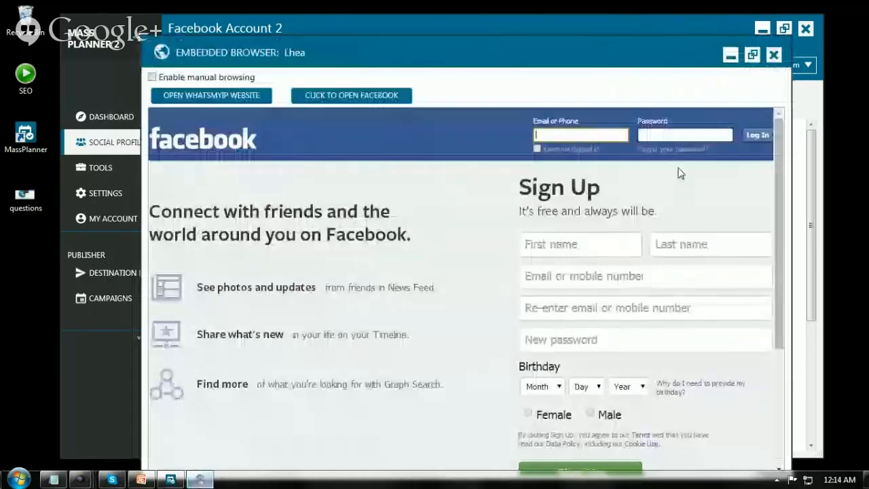
left_click(773, 55)
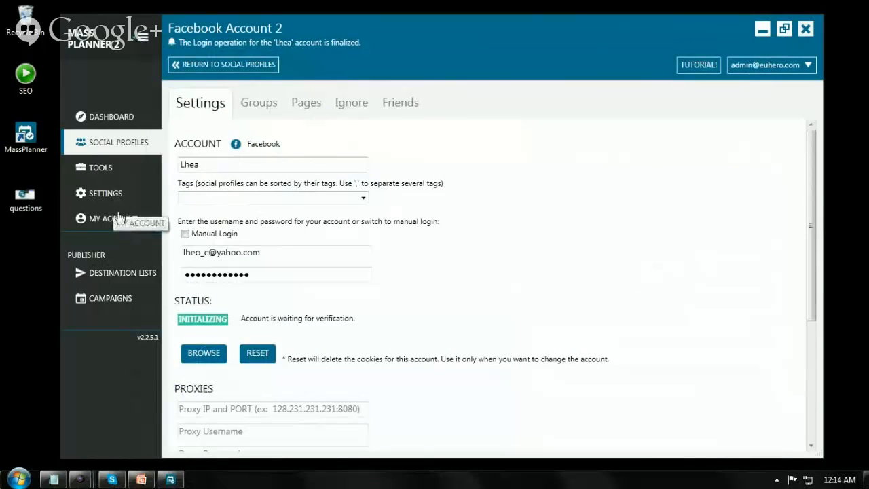
left_click(123, 275)
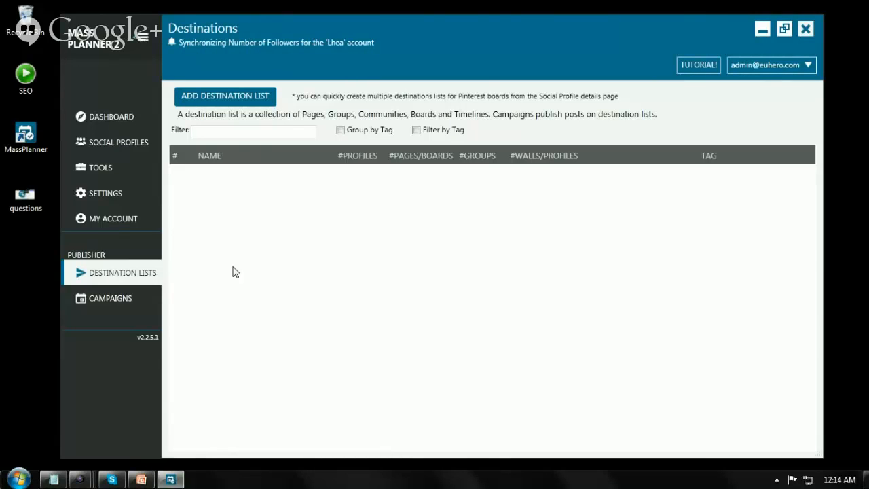
left_click(237, 96)
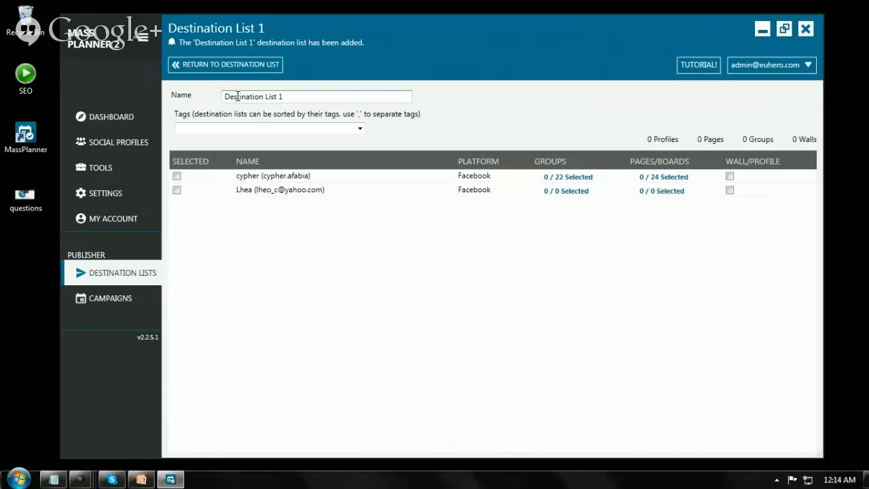
left_click_drag(281, 95, 214, 102)
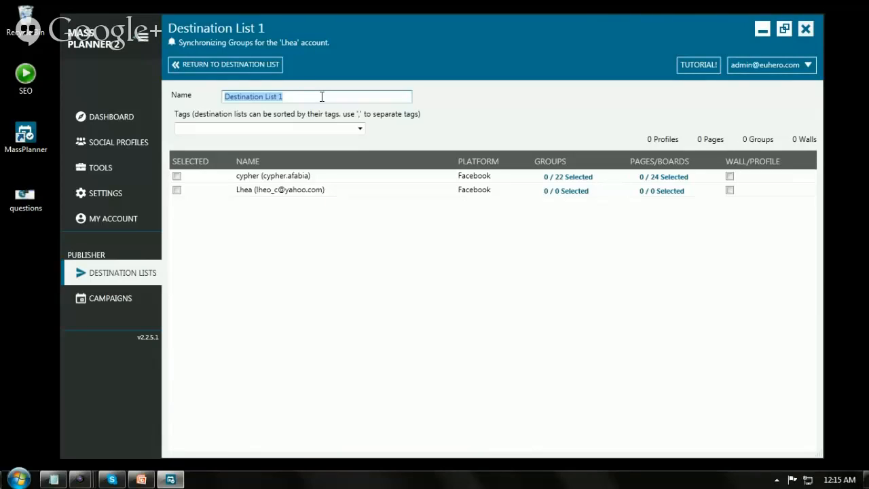
type("D")
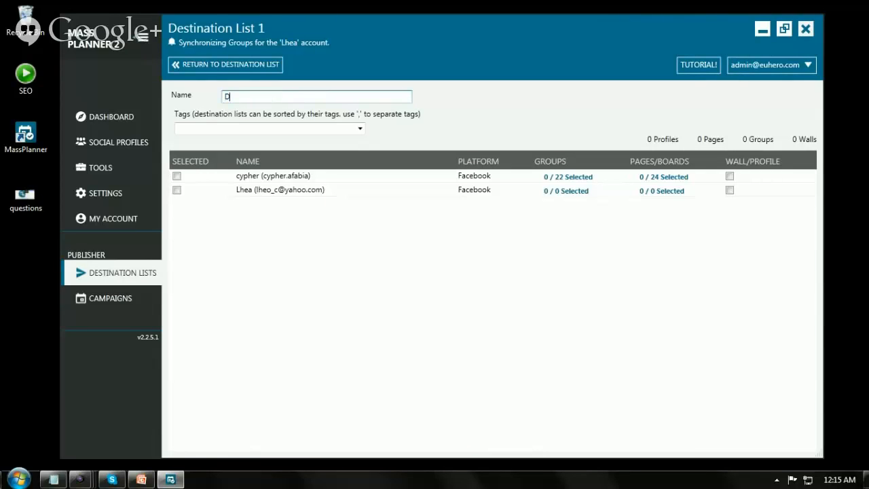
type("og training list")
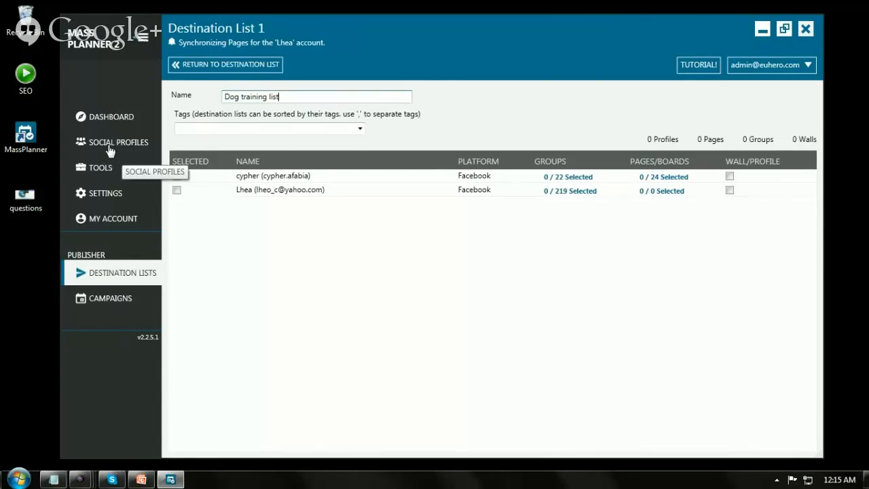
left_click(381, 205)
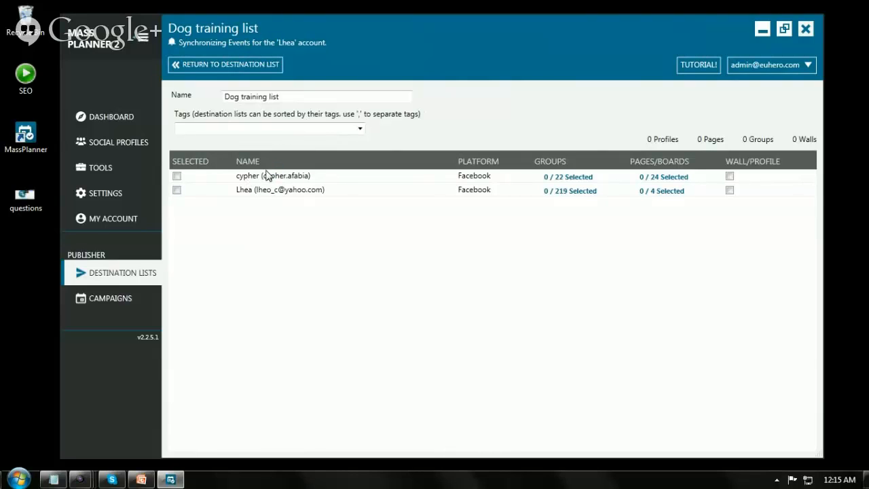
Include the first Facebook profile, its wall, and its groups Cebu Dog Owner's (Buy And Sell Corner) and DOG SALES CEBU (T.D.B.C) in the list
left_click(177, 177)
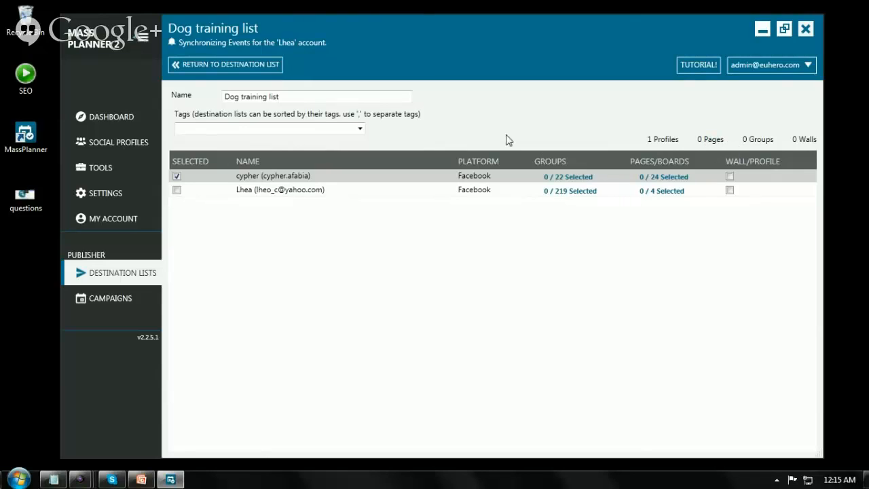
left_click(730, 177)
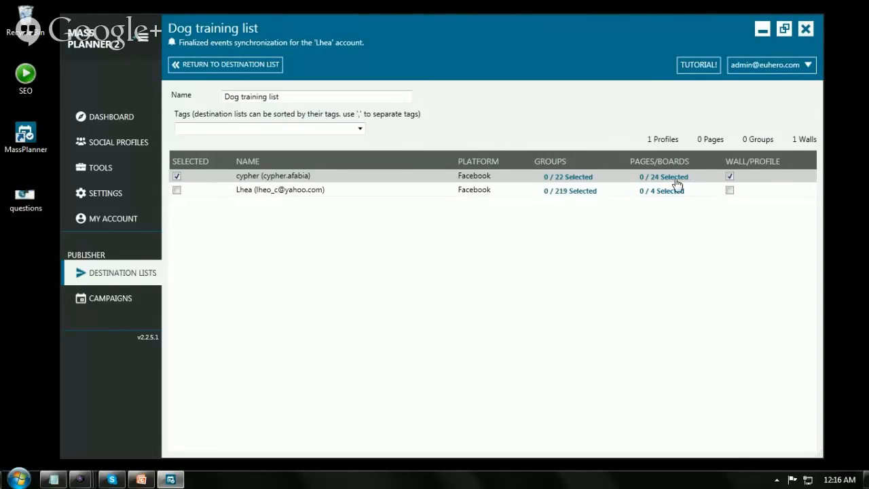
left_click(592, 178)
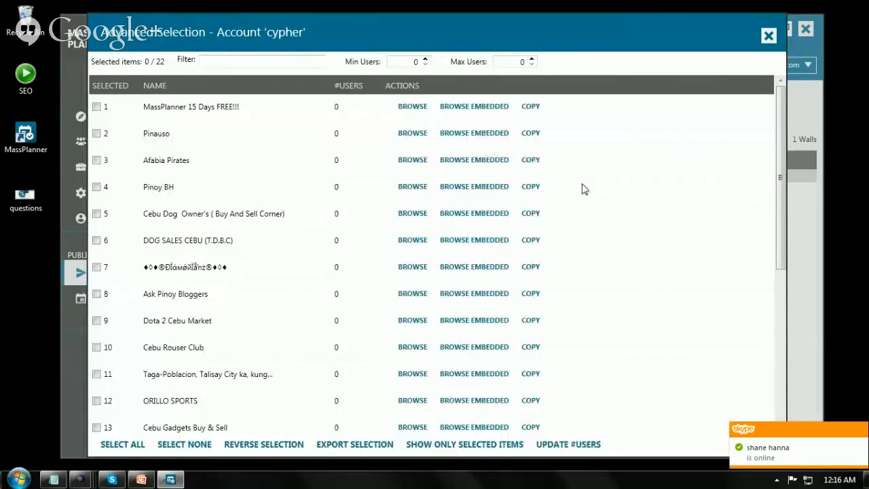
scroll(407, 211, "down", 1)
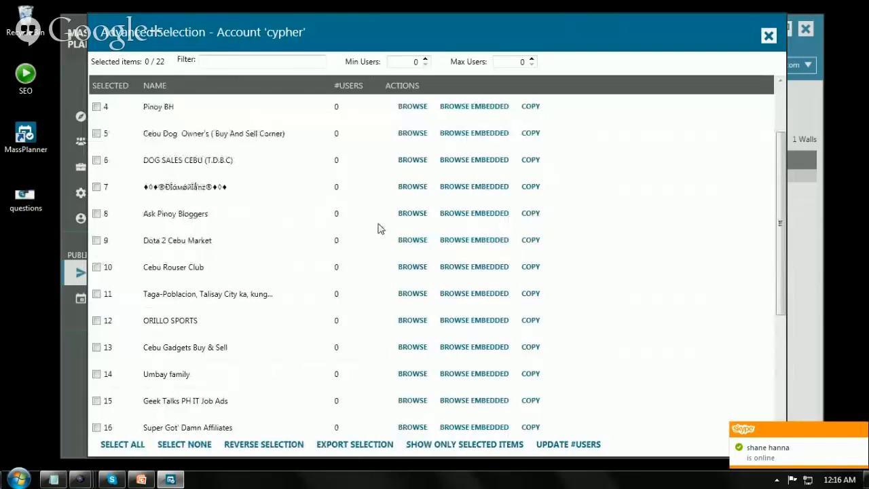
scroll(380, 229, "up", 1)
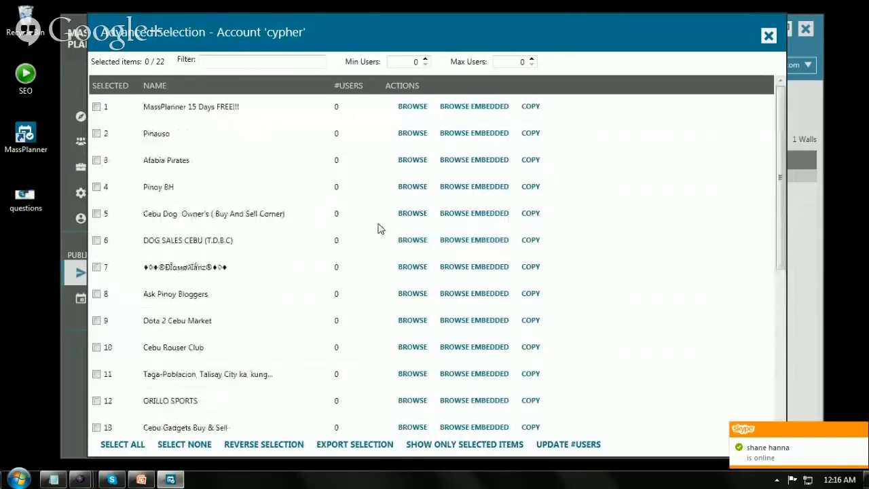
left_click(113, 219)
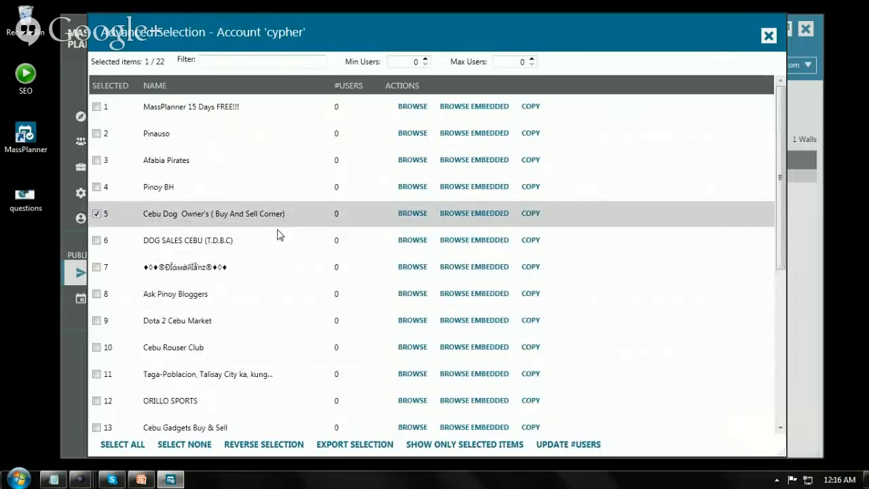
scroll(272, 245, "down", 2)
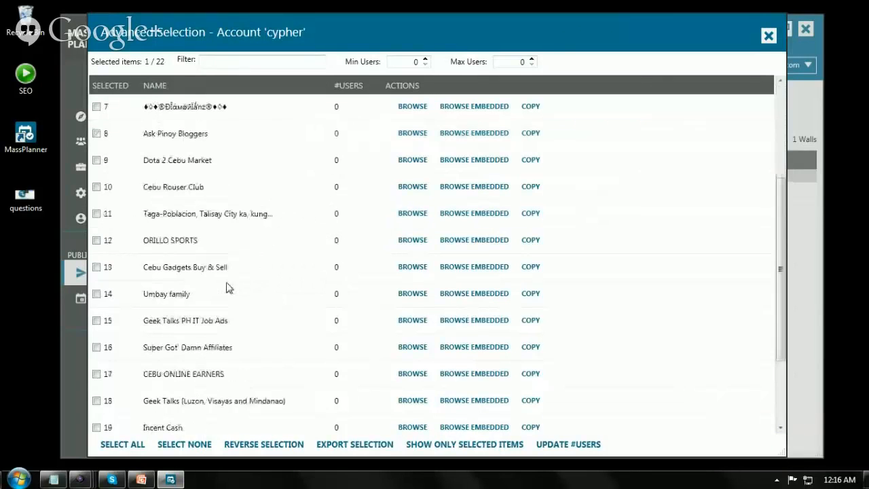
scroll(226, 284, "down", 1)
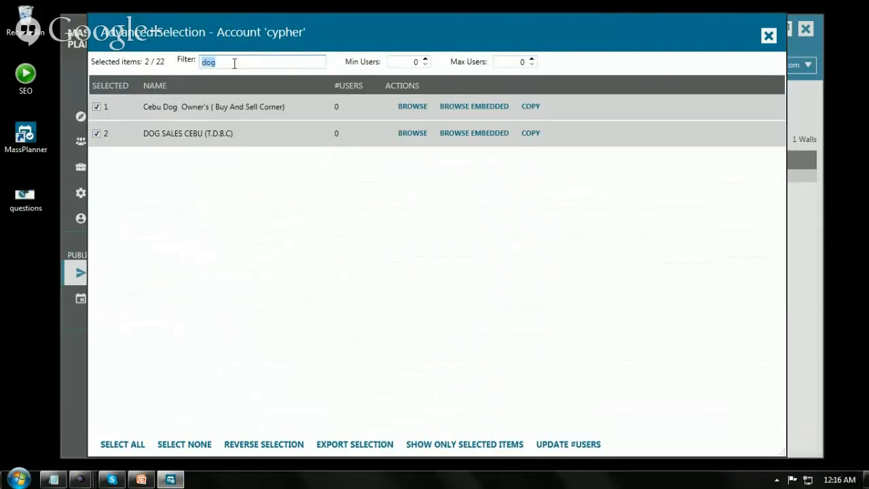
key("BackSpace")
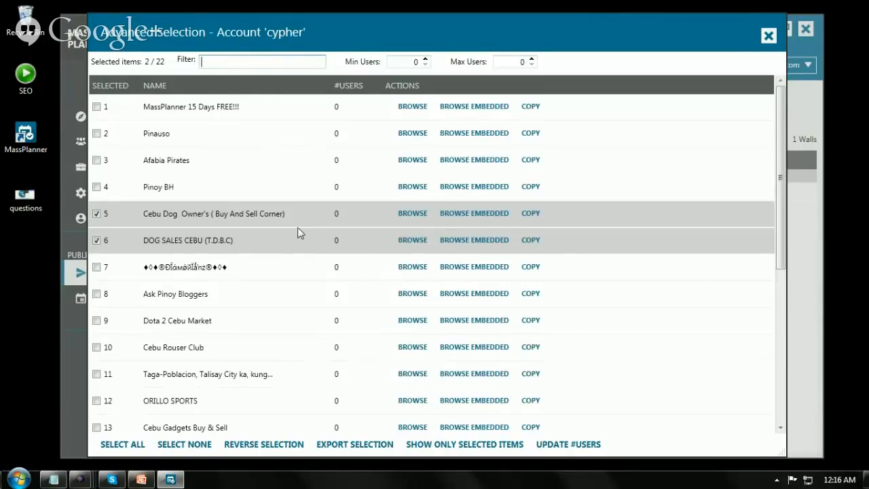
left_click(768, 36)
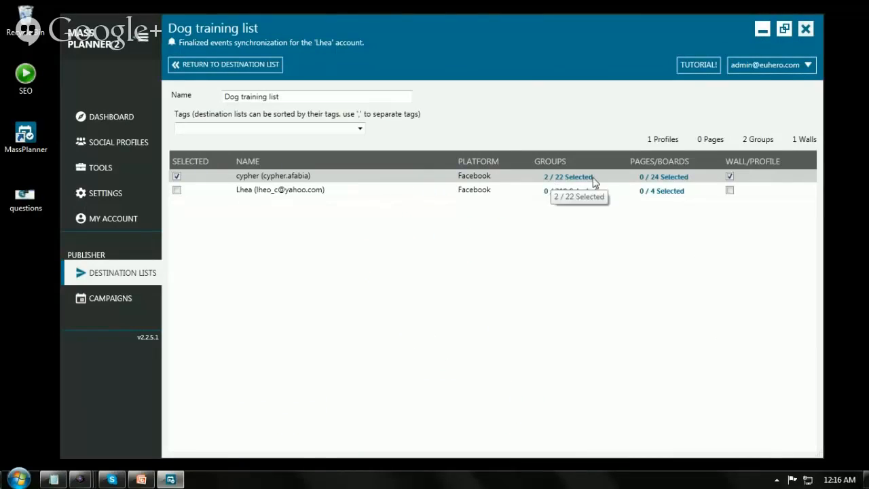
Filter the first profile's pages by "dog", select the Local Dog Training page, and return to the destination lists overview
left_click(663, 178)
scroll(265, 199, "down", 1)
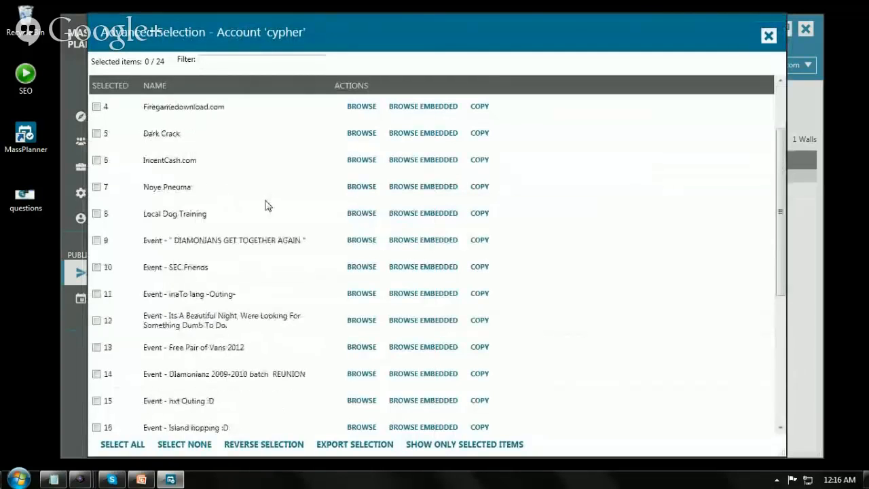
left_click(258, 61)
type("dog")
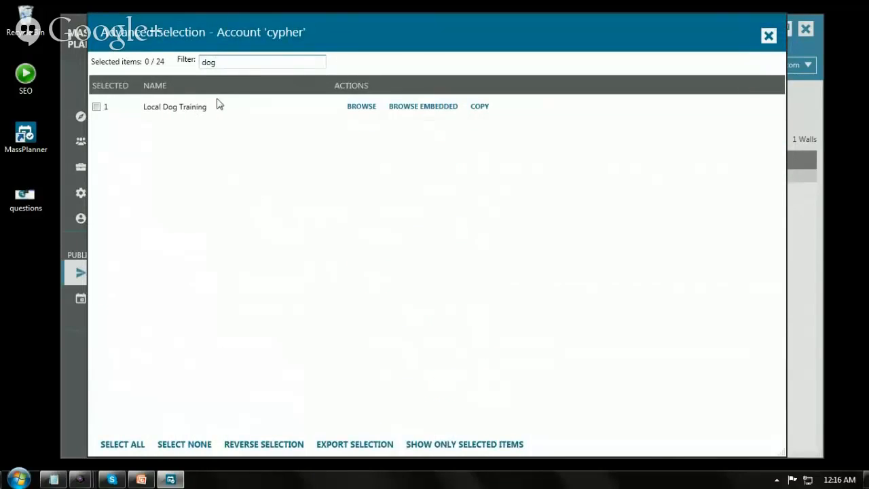
left_click(195, 113)
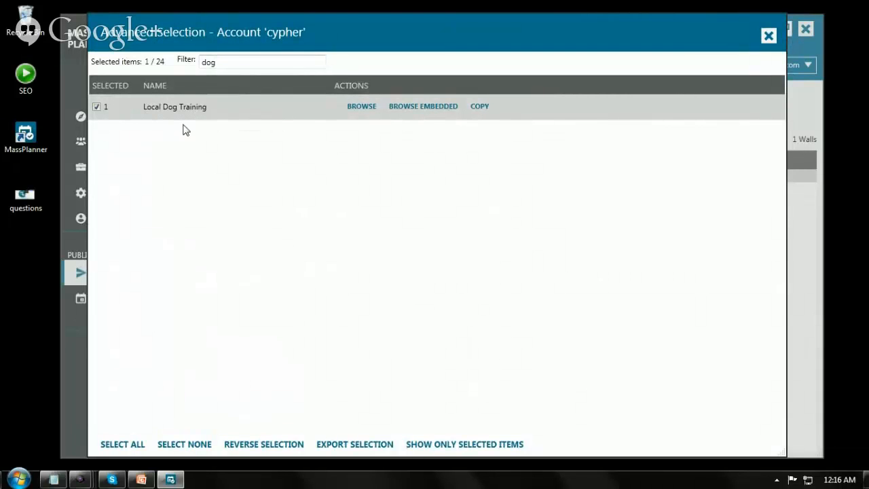
left_click(769, 38)
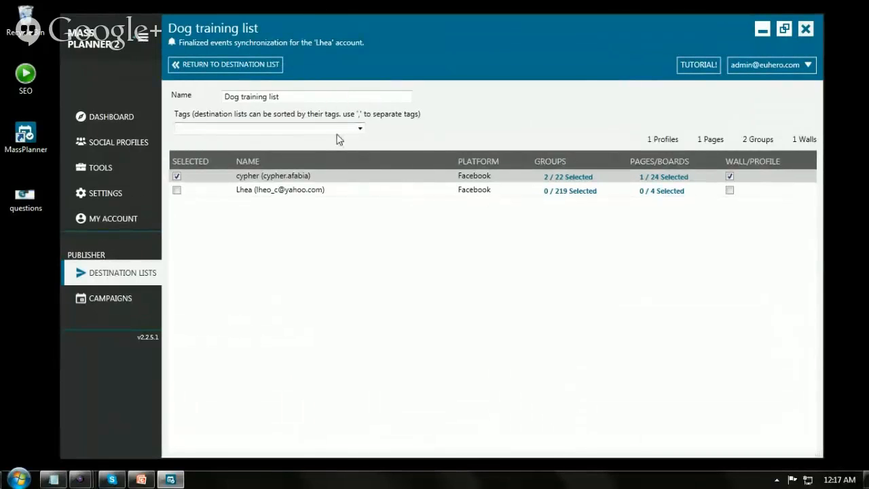
left_click(115, 274)
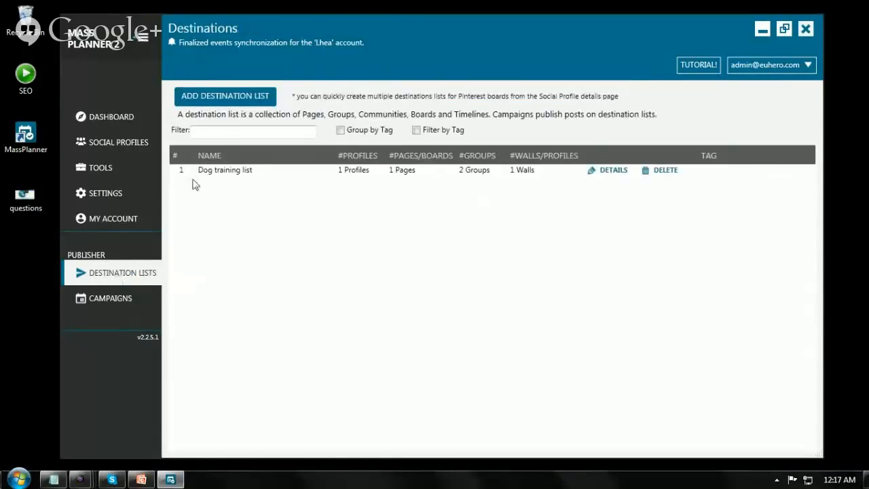
Add a volume campaign and name it "Dog Training ebook campaign"
left_click(129, 302)
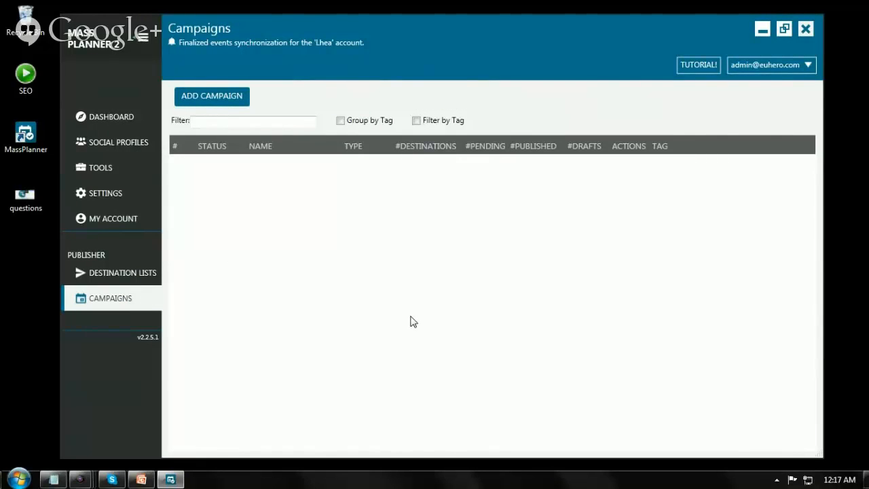
left_click(224, 110)
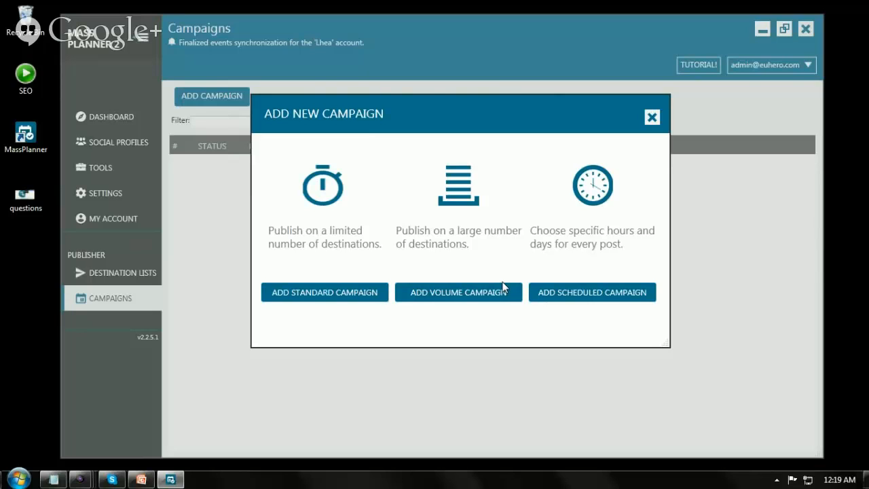
left_click(468, 294)
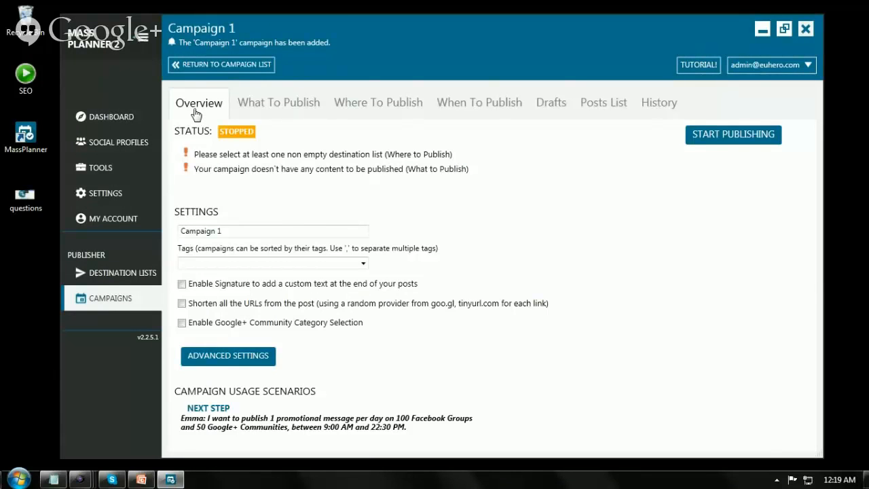
left_click_drag(272, 231, 177, 231)
type("D")
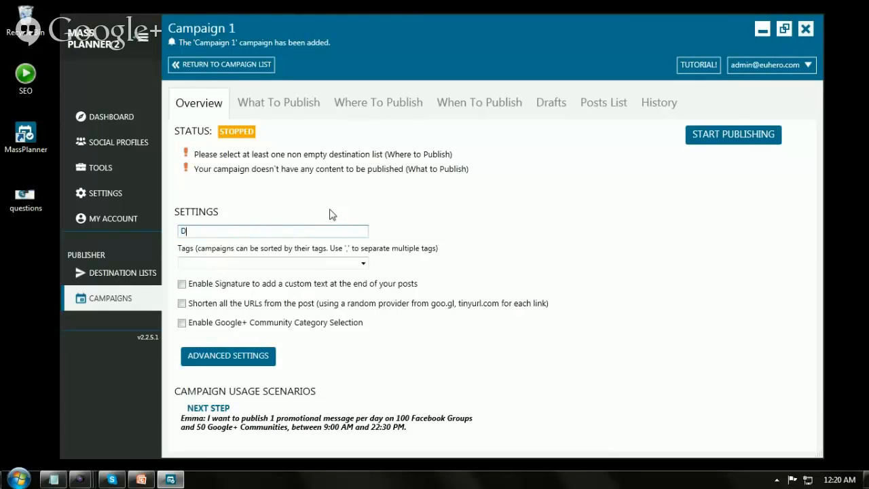
type("og Training ebook campaign")
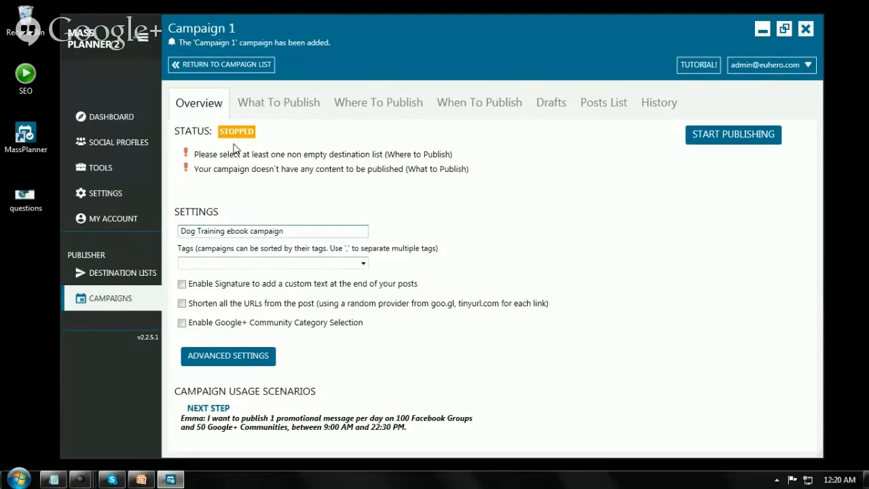
Review the campaign's content sources, covering single posts, Flickr/Pinterest, RSS, clickable image posts and shared posts, and return to adding posts
left_click(276, 99)
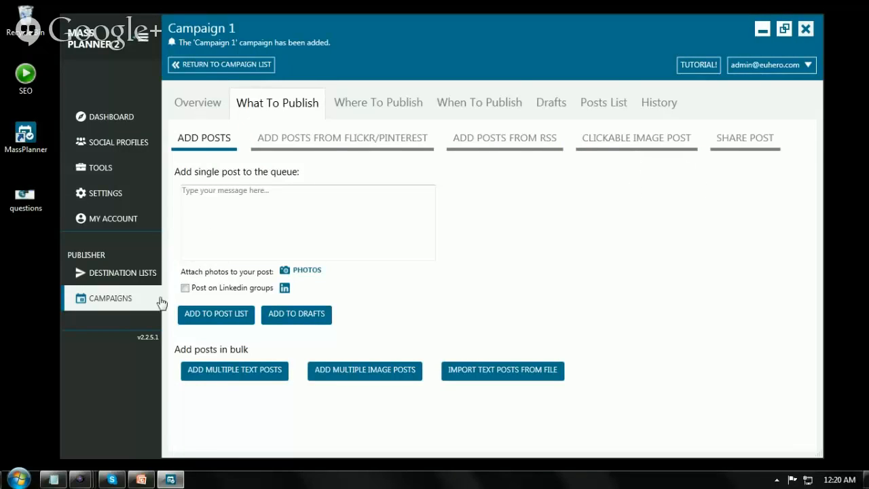
left_click(365, 149)
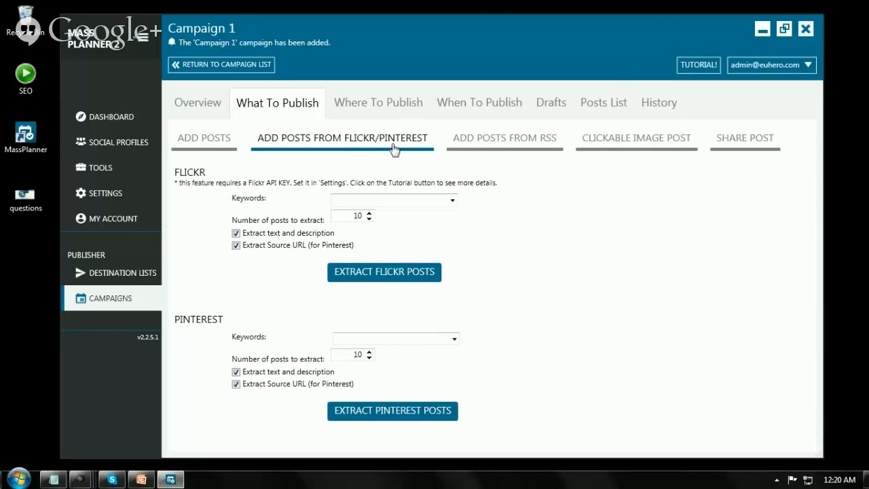
left_click(473, 146)
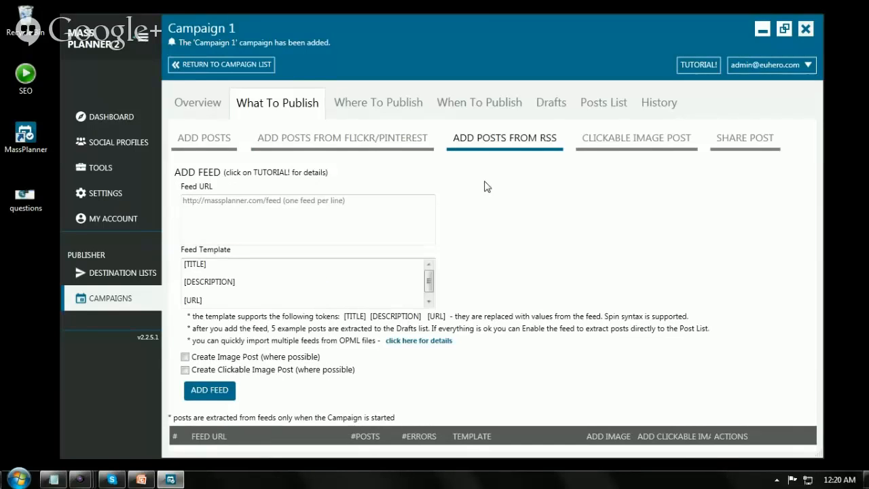
left_click(599, 148)
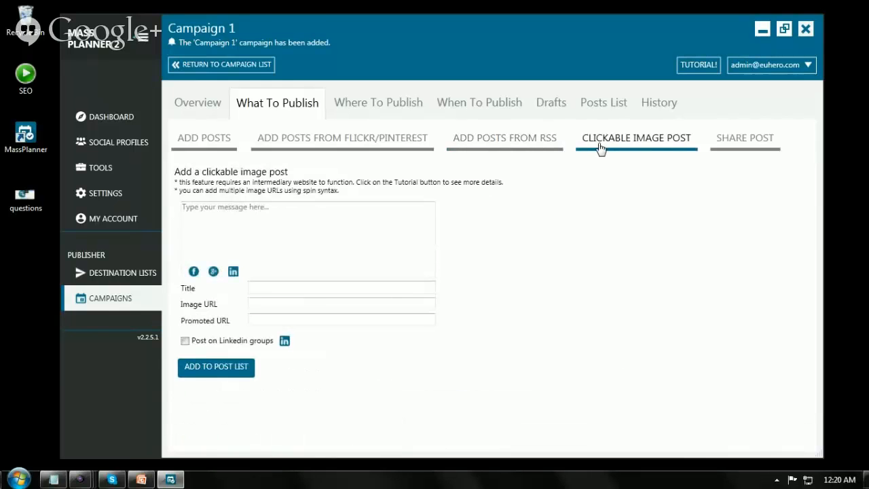
left_click(722, 149)
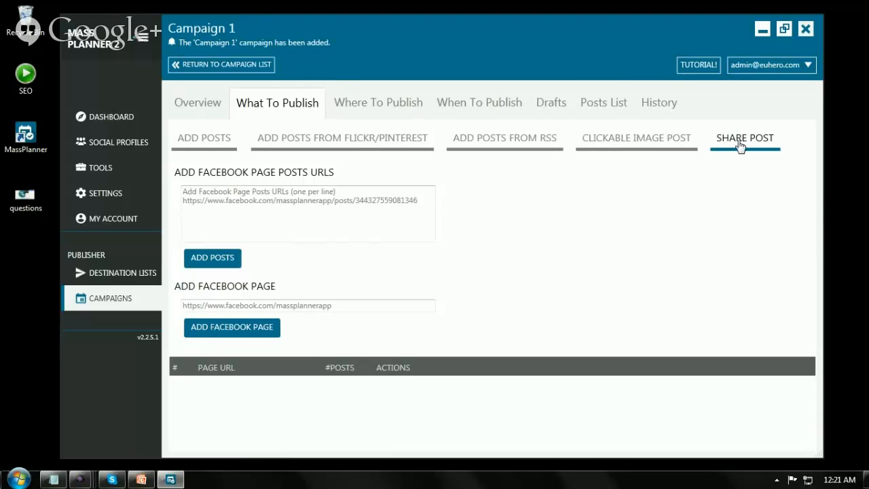
left_click(301, 205)
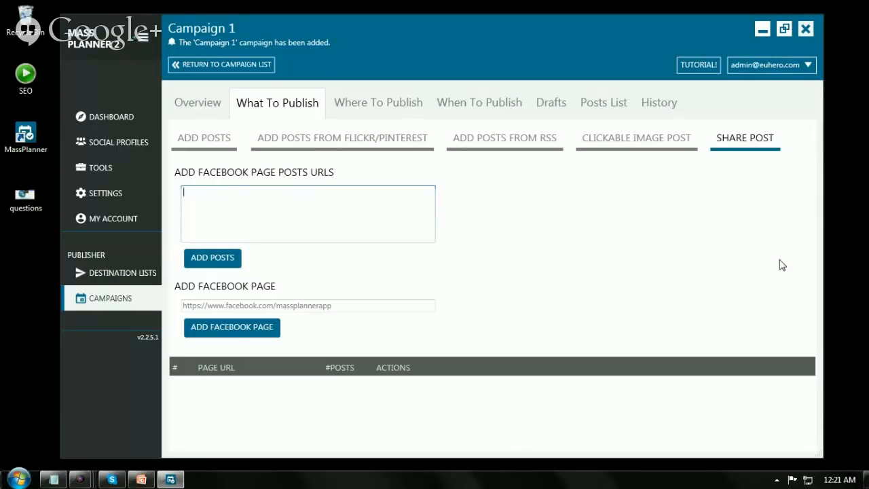
left_click(202, 151)
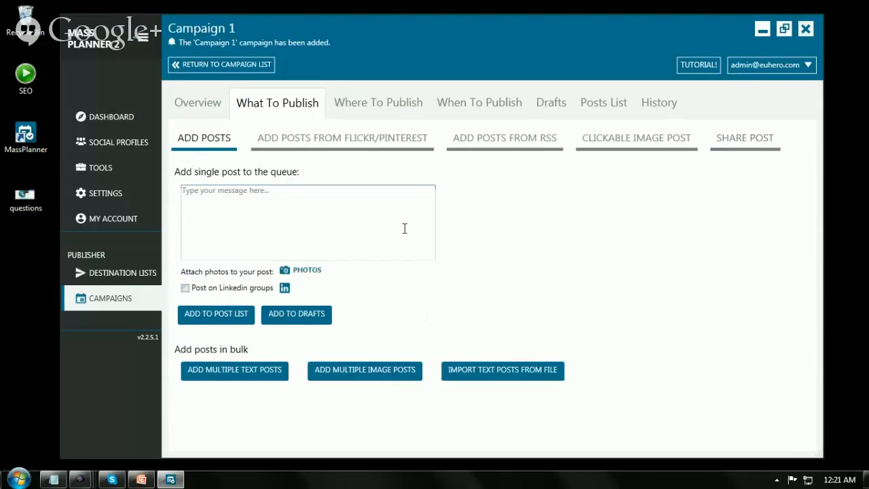
Write the single post message "Hi Guys, Have you seen this incredible Ebook about Dog Training. It's awesome"
left_click(388, 188)
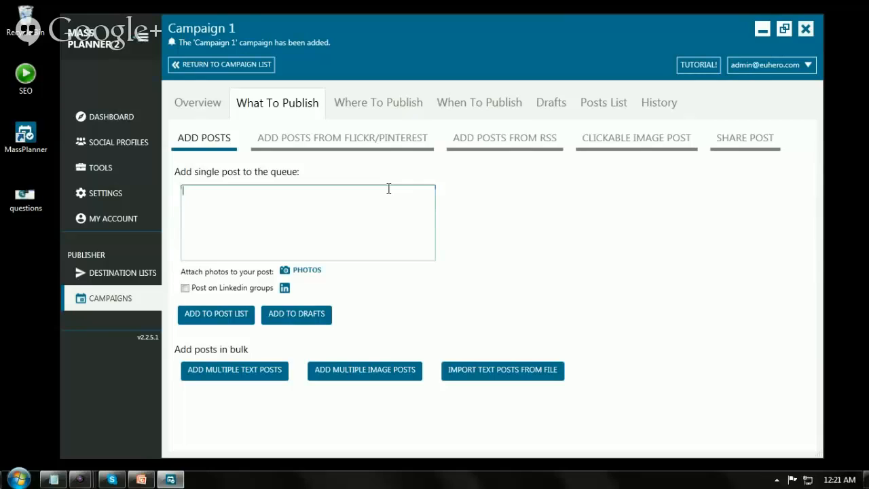
type("Hi Guy")
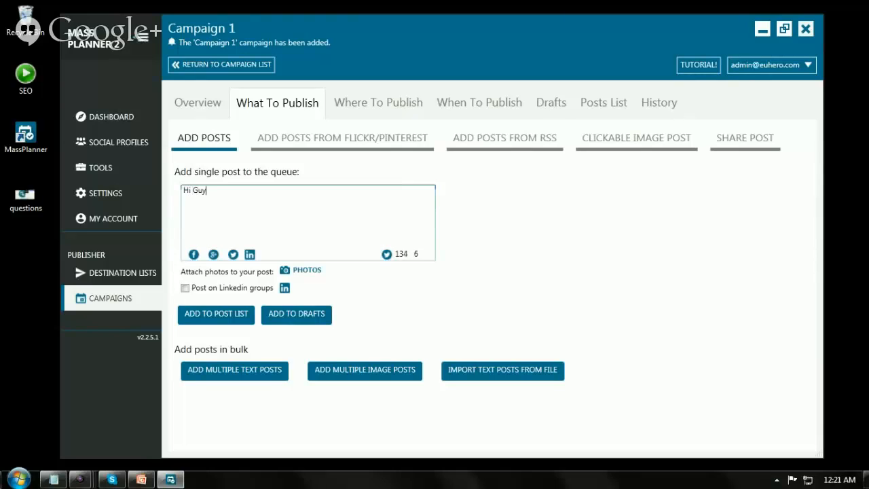
type("s, Have you seen thi")
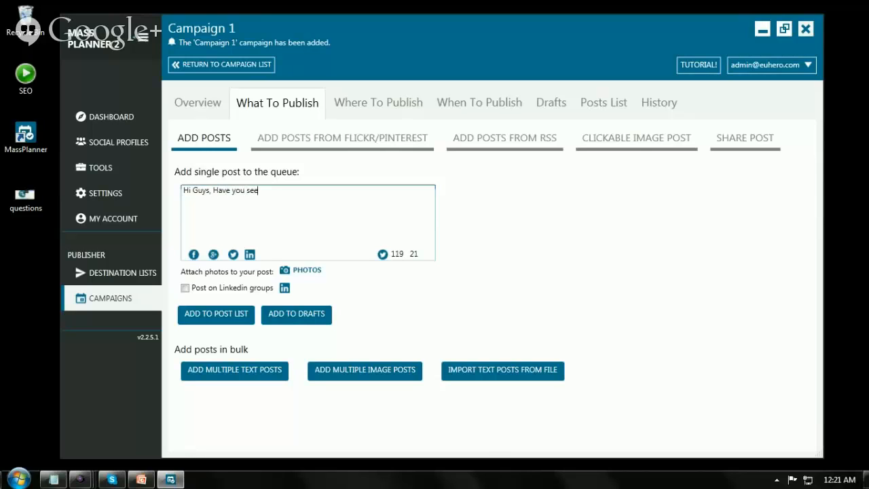
type("incredible Ebook About")
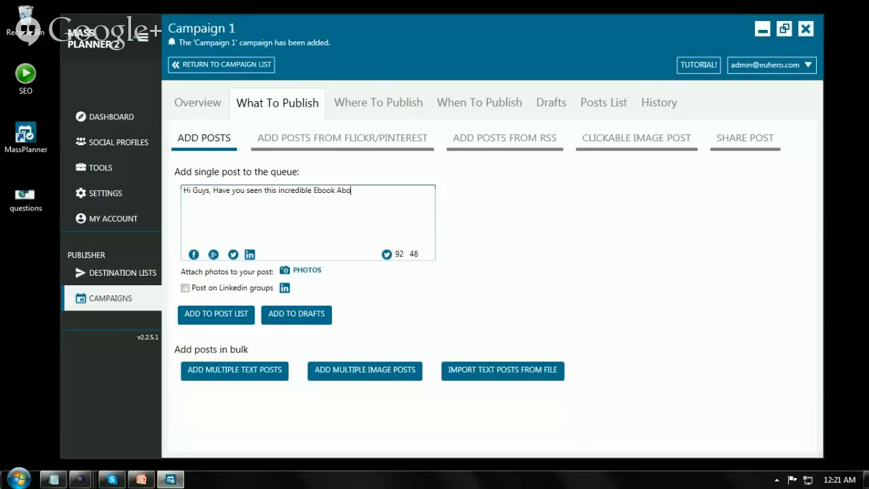
key("BackSpace")
key("BackSpace")
key("BackSpace")
key("BackSpace")
key("BackSpace")
key("BackSpace")
type("about Dog Training. It's a")
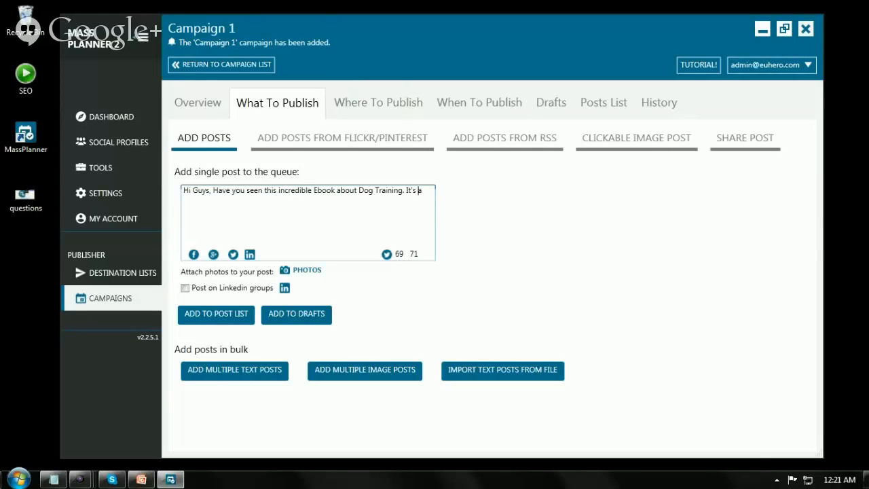
type("wesome")
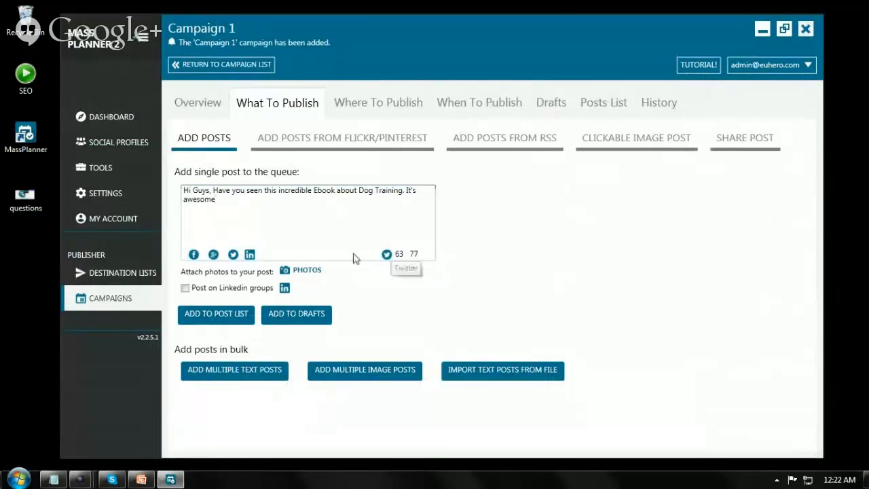
Attach the dog_training_basics_big image from the euhero (D:) drive to the post and add the post to the post list
left_click(303, 271)
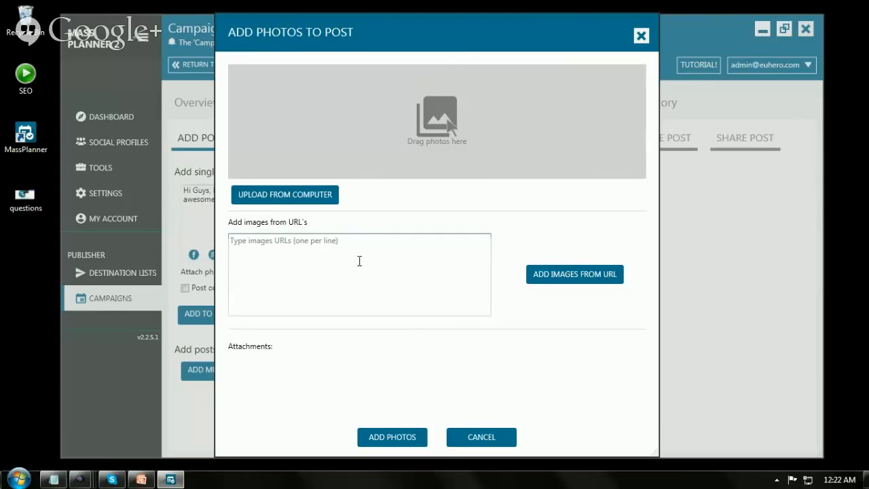
left_click(291, 197)
left_click(279, 155)
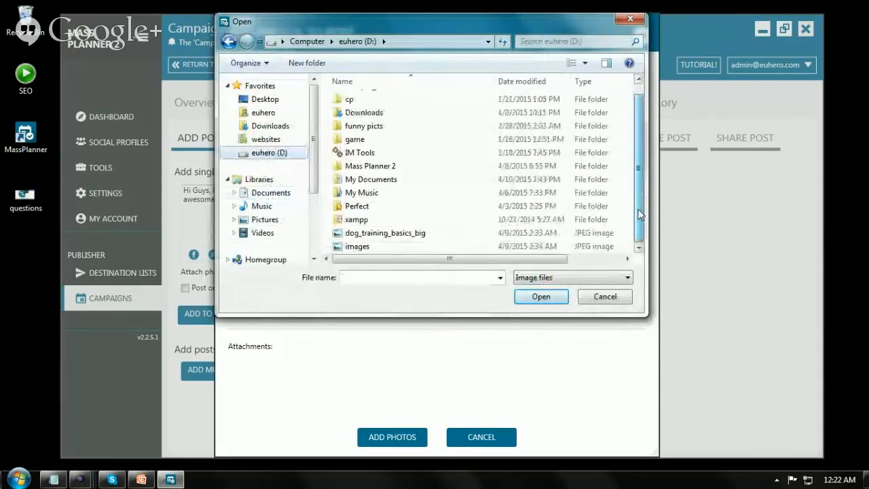
scroll(641, 224, "down", 1)
double_click(385, 235)
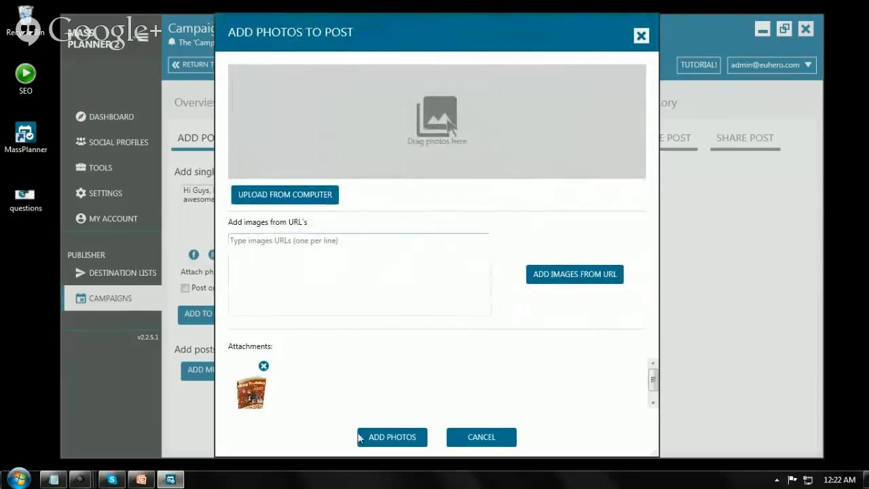
left_click(392, 437)
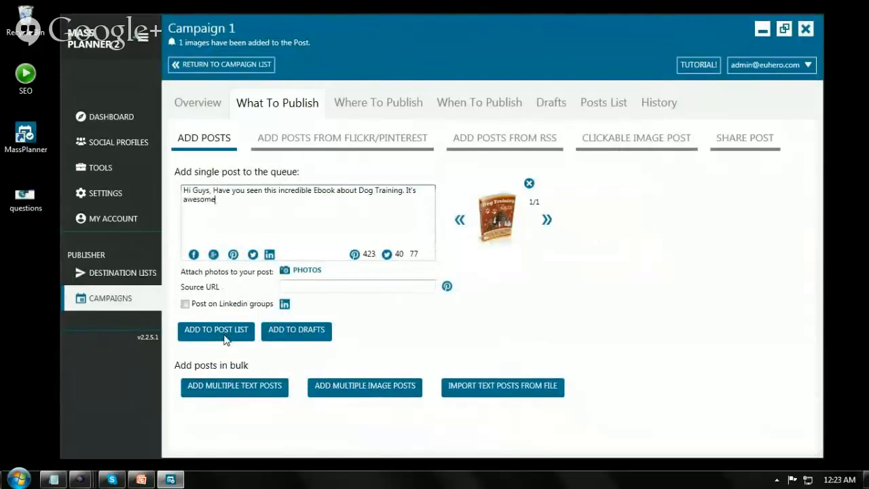
left_click(226, 340)
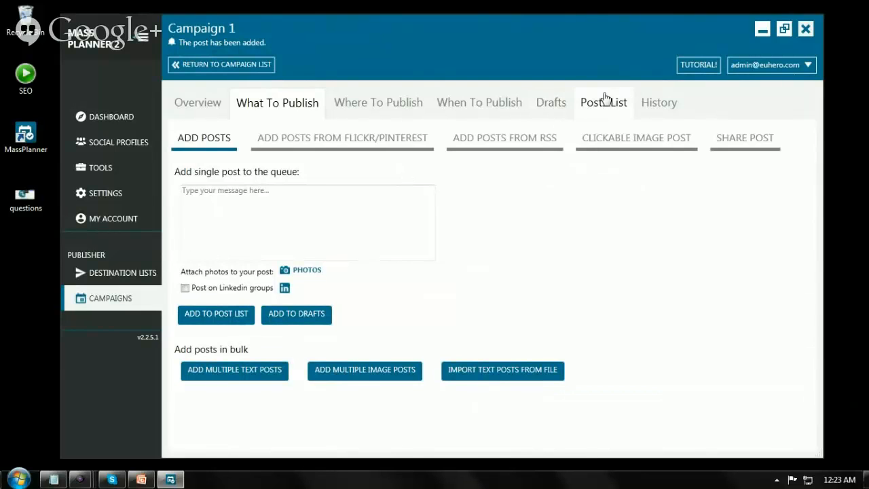
Examine the bulk options for adding multiple text posts and multiple image posts, closing each dialog without adding anything
left_click(407, 212)
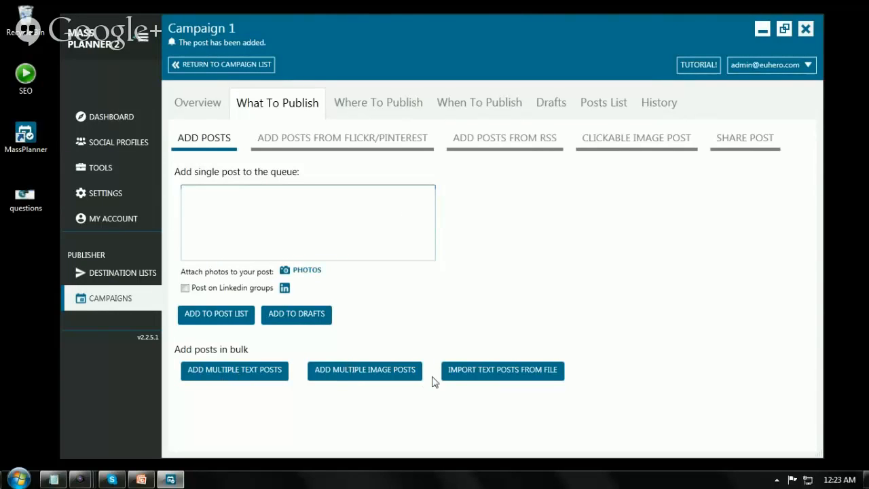
left_click(250, 371)
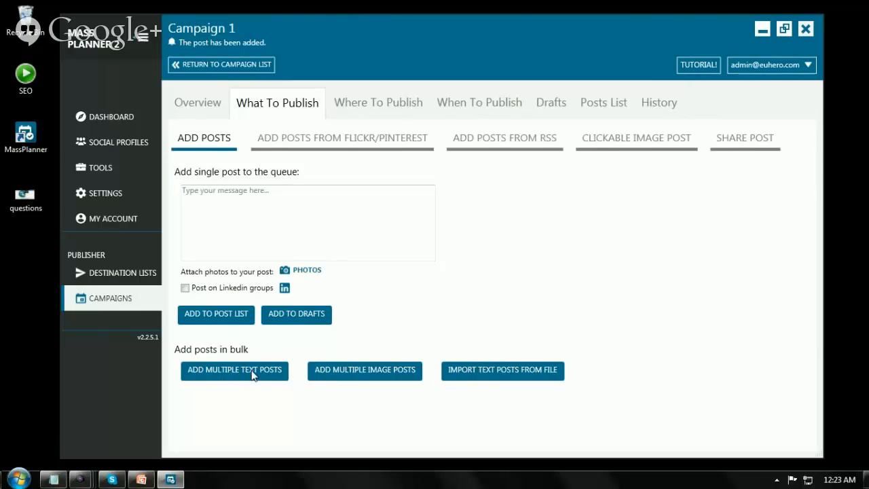
left_click(405, 89)
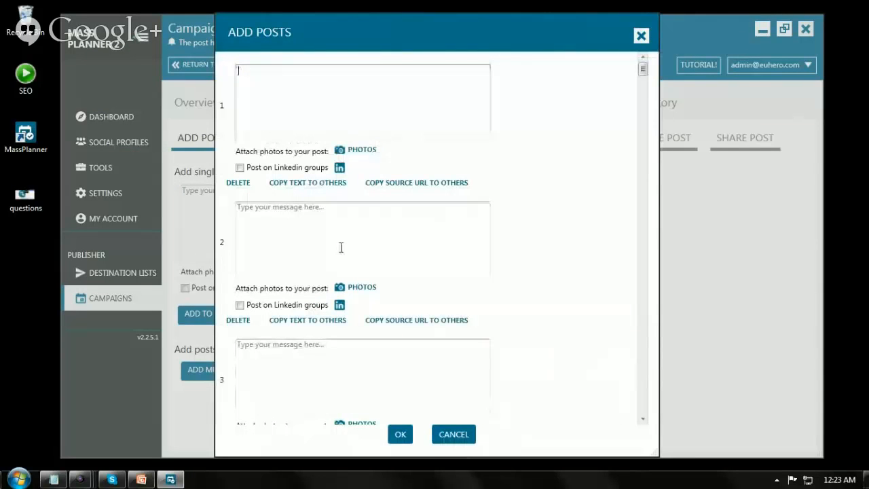
left_click(340, 248)
left_click(641, 35)
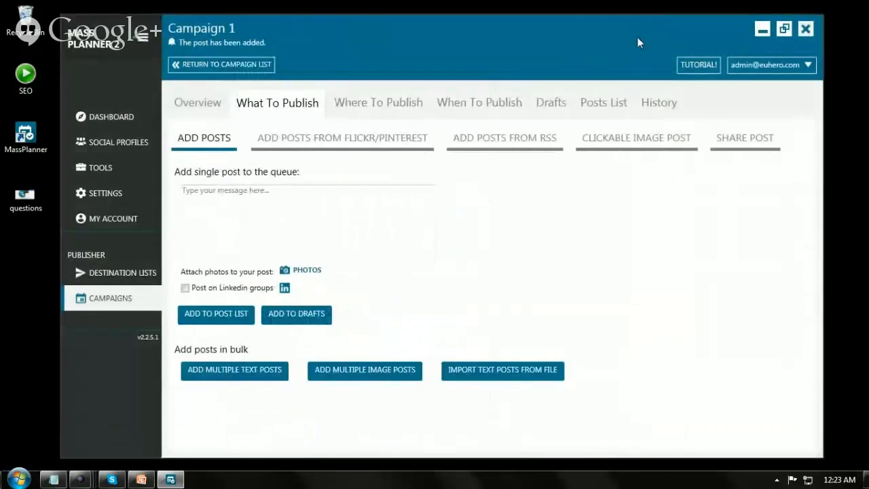
left_click(349, 378)
left_click(371, 284)
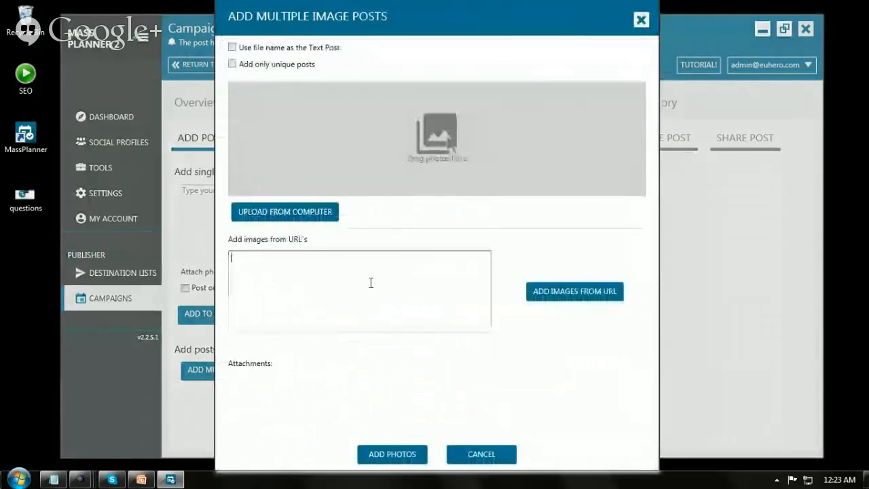
left_click(641, 20)
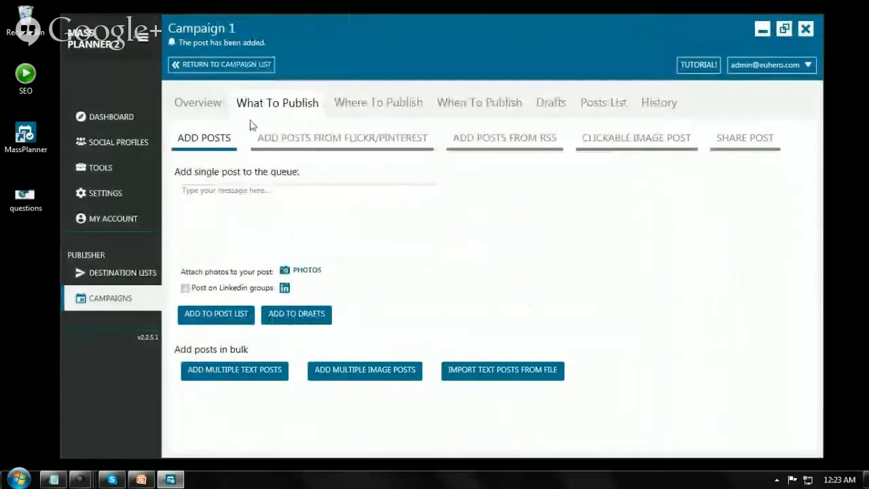
Select the Dog training list as the destination where the campaign publishes
left_click(385, 109)
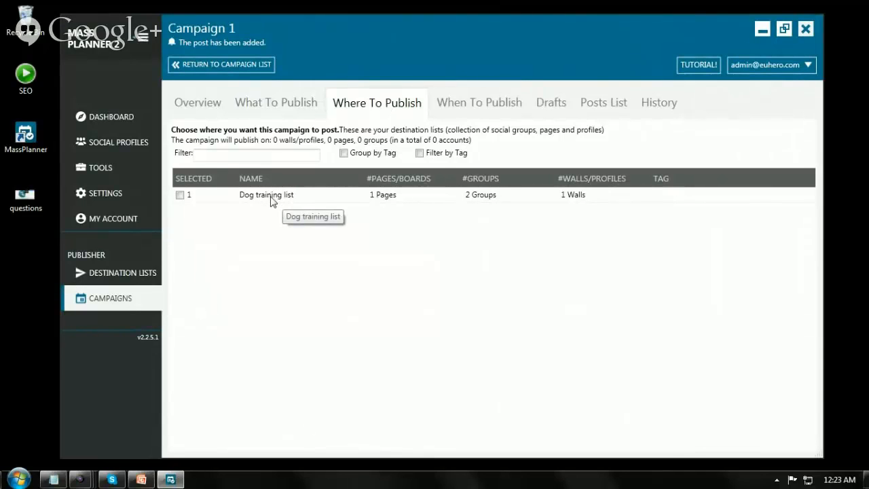
left_click(271, 199)
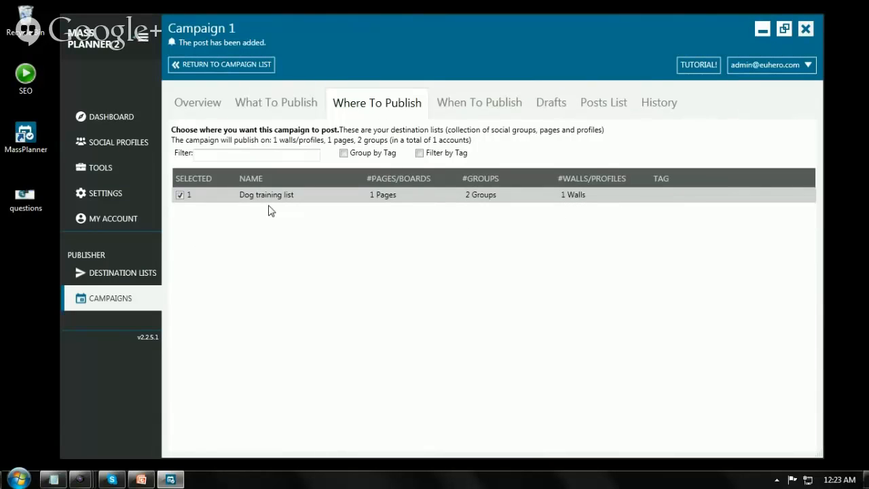
Try excluding Tuesday and Wednesday from the campaign's publishing days, and re-enable both days
left_click(490, 96)
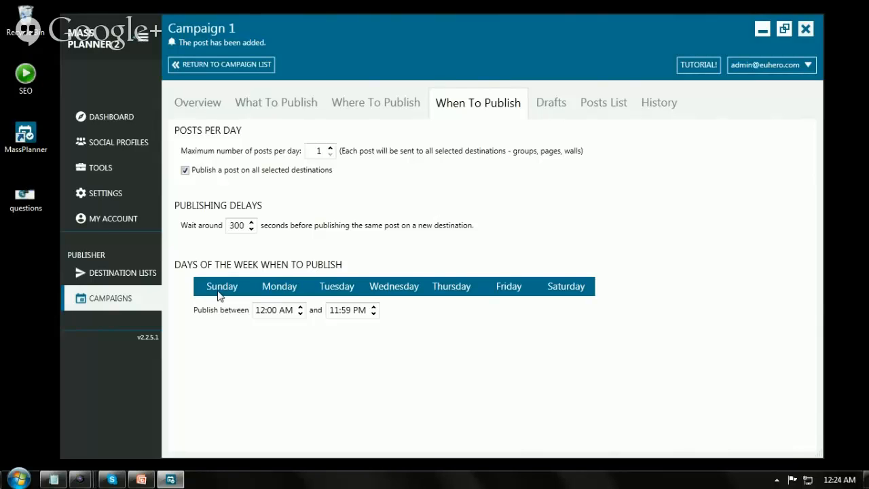
left_click(343, 289)
left_click(405, 292)
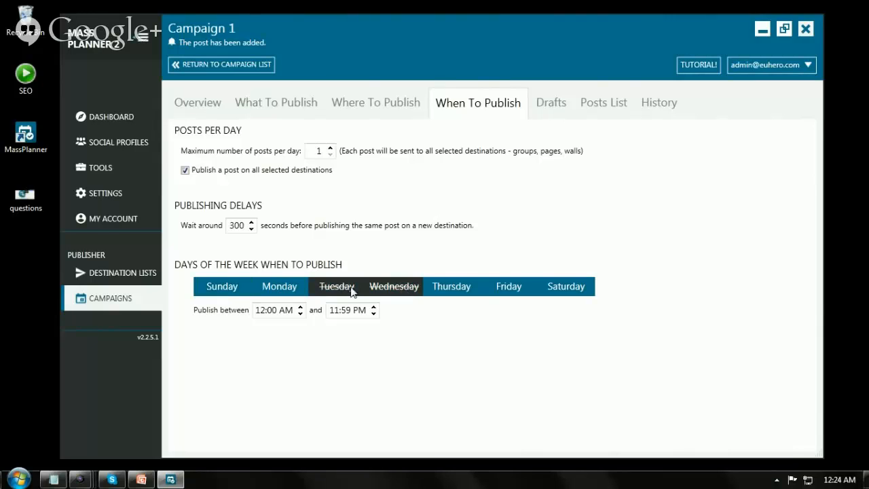
left_click(352, 292)
left_click(381, 290)
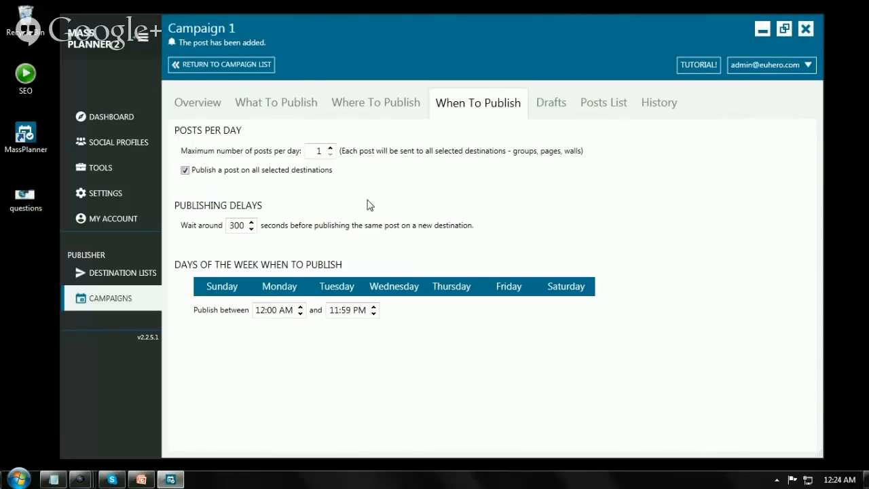
Review the campaign's drafts, the queued post and its edit form, and the publishing history without saving changes
left_click(558, 108)
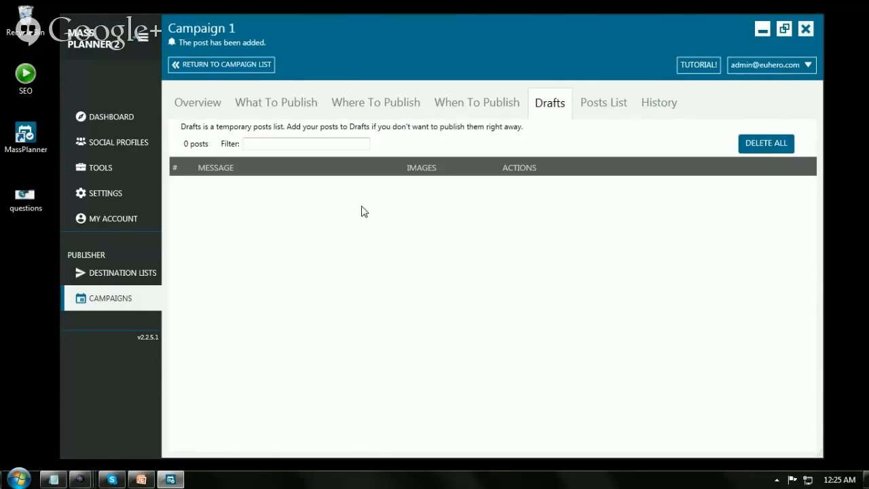
left_click(601, 108)
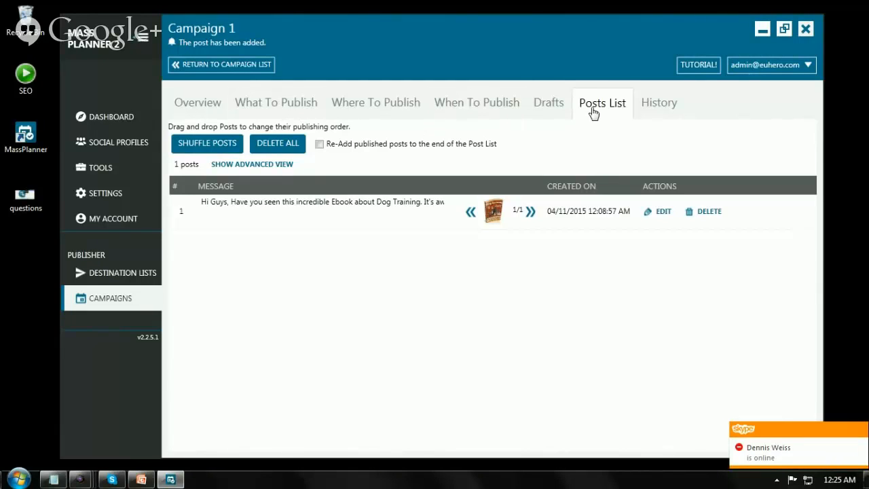
left_click(658, 211)
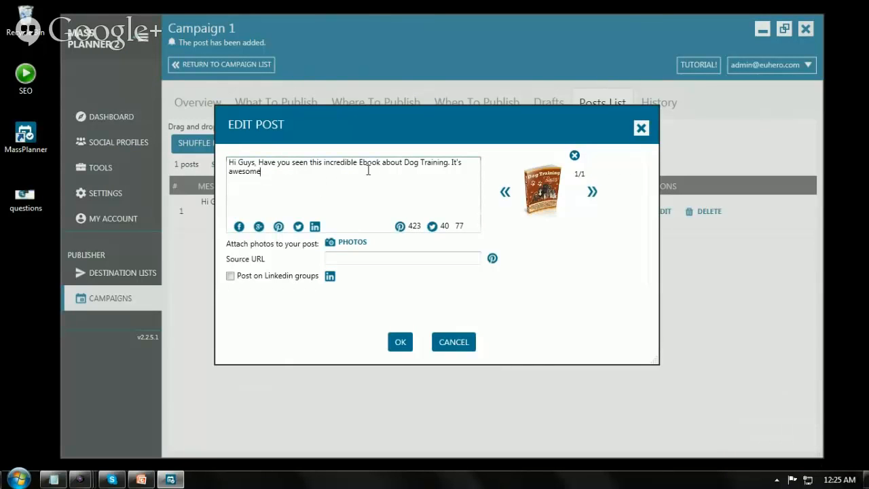
type("!")
left_click(641, 129)
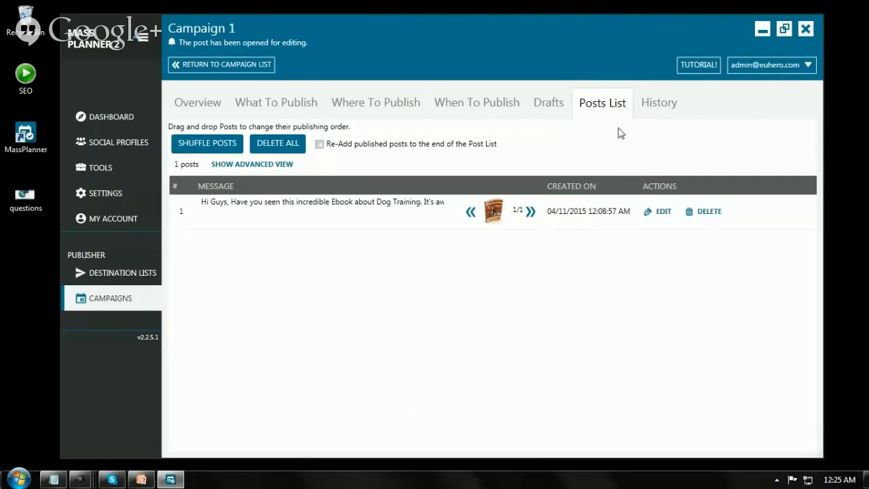
left_click(650, 110)
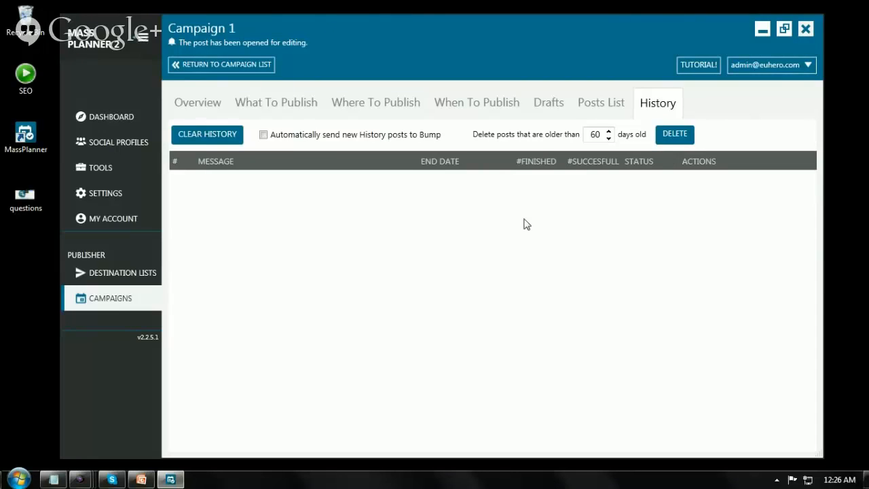
Start publishing the Dog Training ebook campaign from its overview
left_click(208, 110)
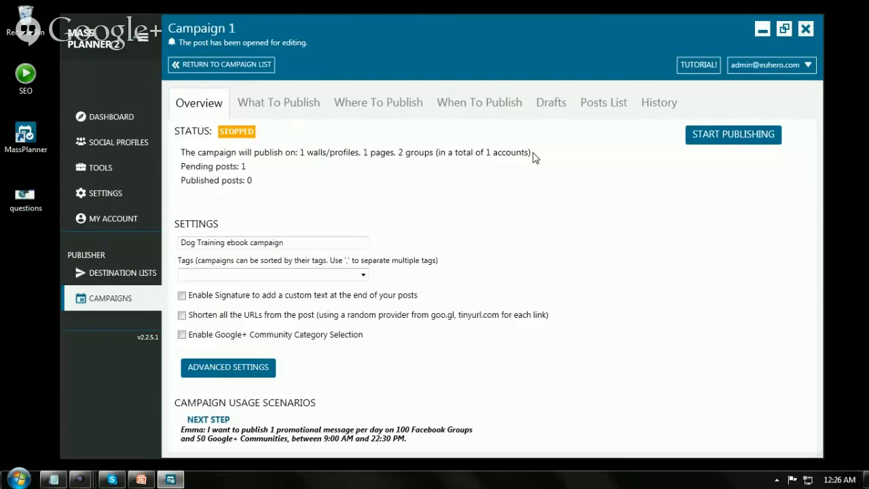
left_click(731, 138)
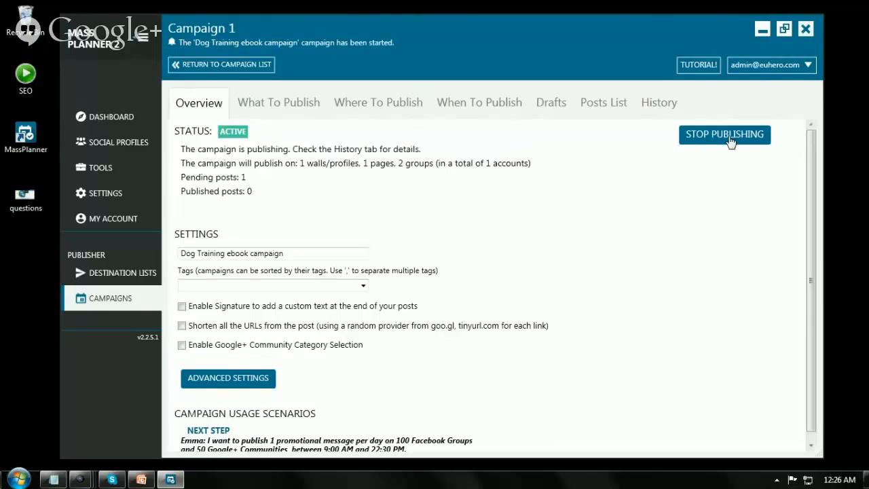
Open the first Facebook profile's embedded browser, return to the campaigns list, and reposition the browser window to view its Facebook feed
left_click(104, 151)
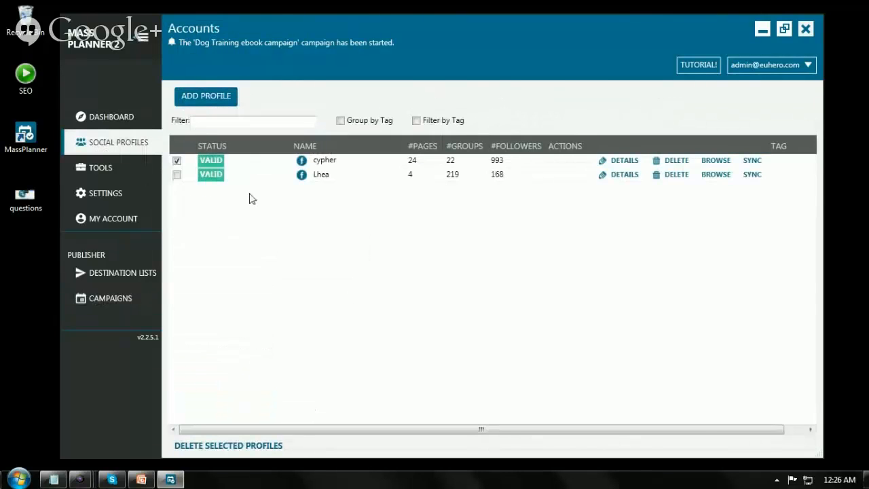
left_click(325, 165)
left_click(195, 354)
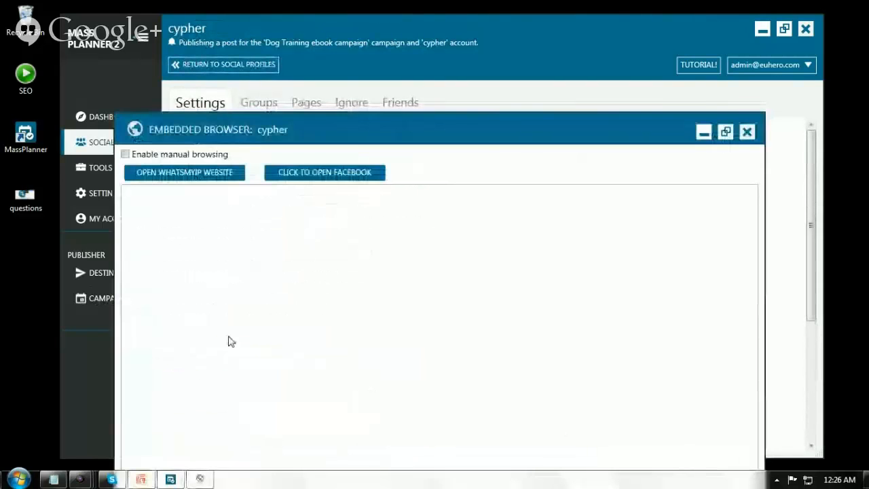
left_click_drag(493, 131, 516, 82)
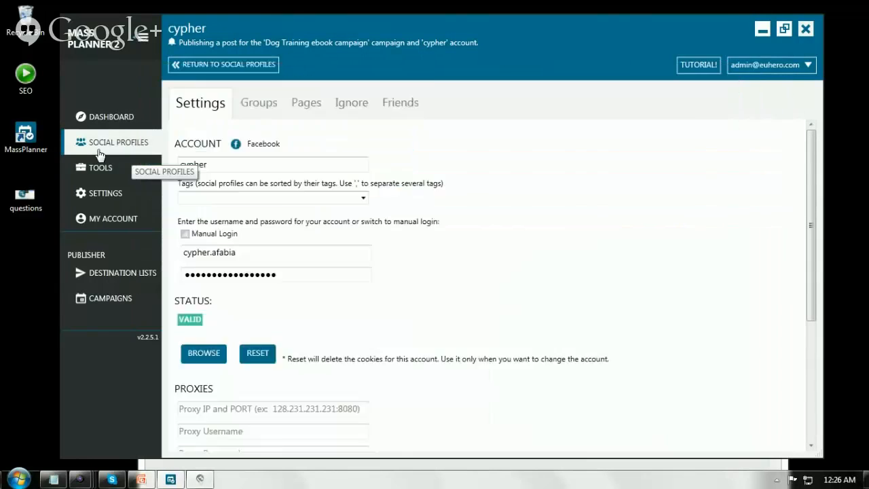
left_click(100, 155)
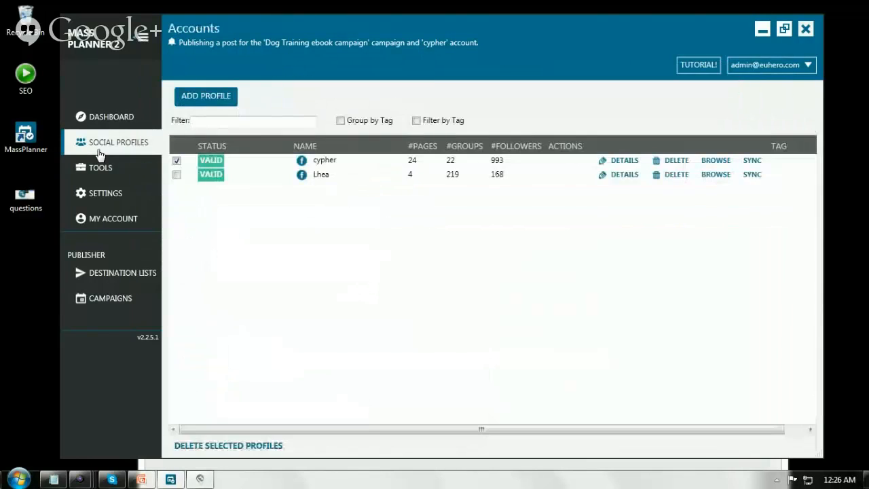
left_click(115, 299)
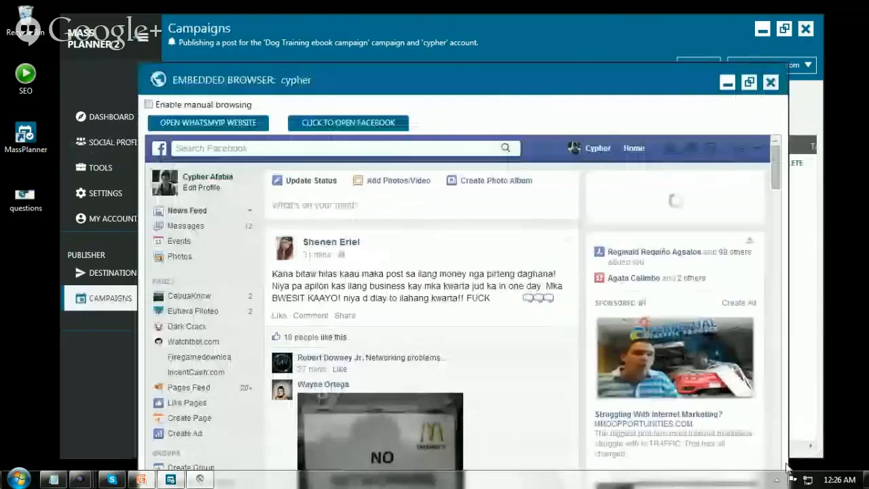
left_click_drag(582, 76, 585, 25)
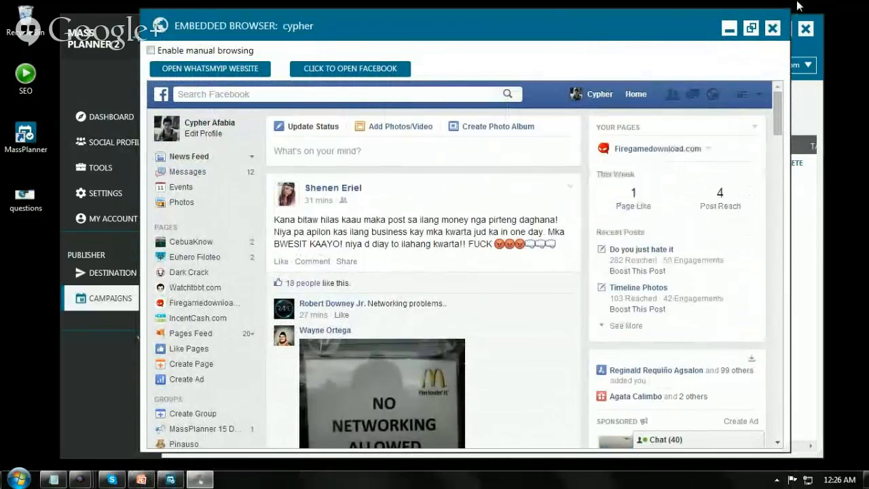
Reposition the embedded browser to watch the ebook post being published, and briefly show the questions image
left_click_drag(647, 29, 660, 65)
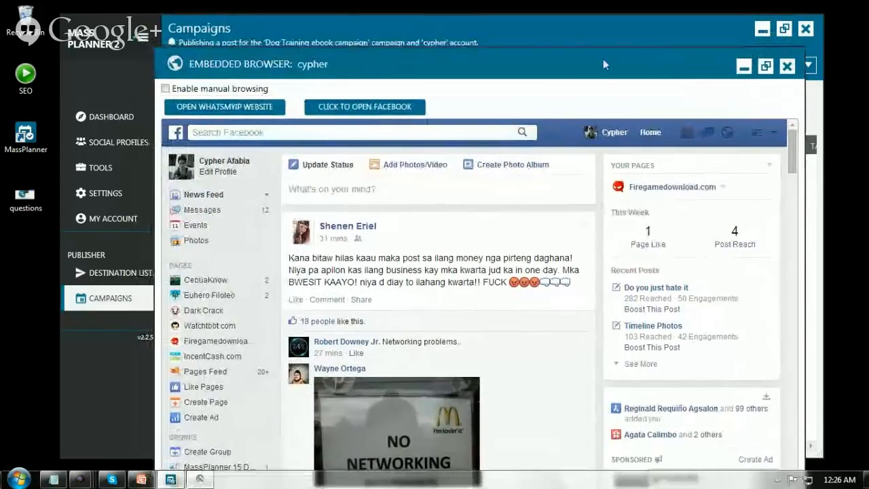
left_click_drag(603, 59, 602, 71)
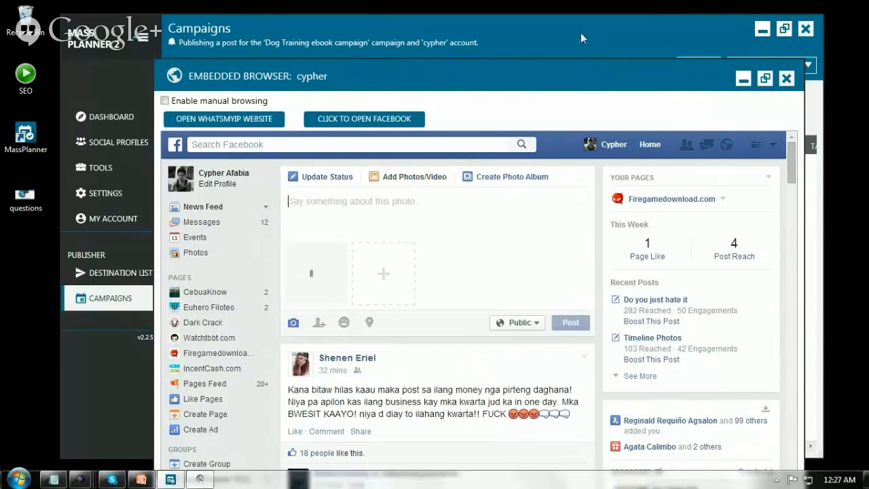
double_click(22, 195)
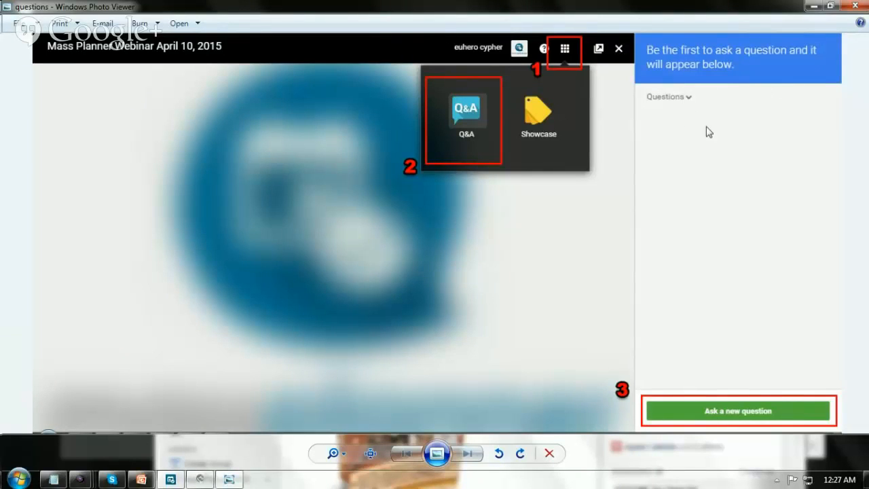
left_click(814, 6)
Examine the newly published Dog Training ebook post in the embedded browser's Facebook feed
left_click_drag(533, 66, 525, 34)
scroll(604, 186, "down", 1)
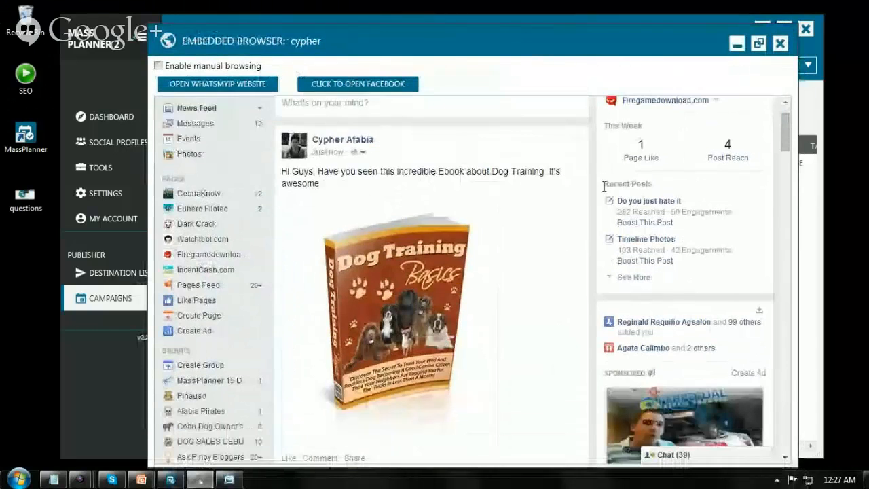
scroll(586, 204, "down", 2)
scroll(588, 205, "up", 3)
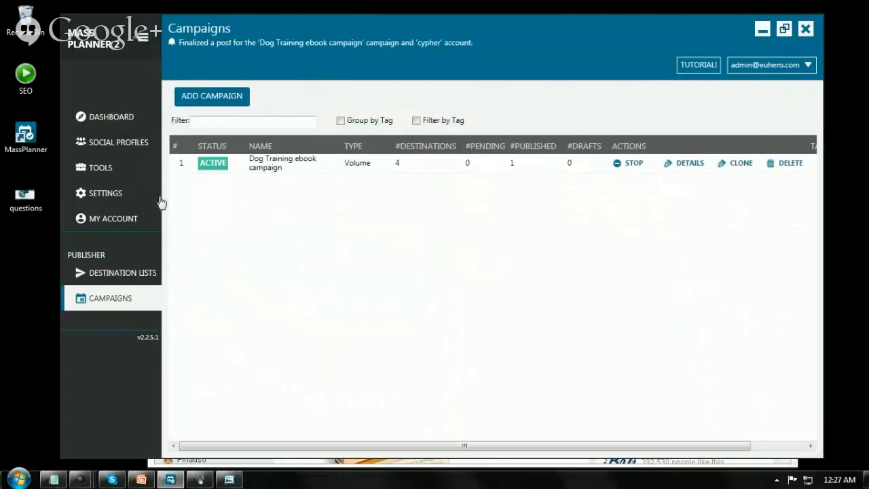
Open the ebook post's per-destination details from the Dog Training ebook campaign's history with the window maximized, and check the embedded Facebook feed
double_click(275, 171)
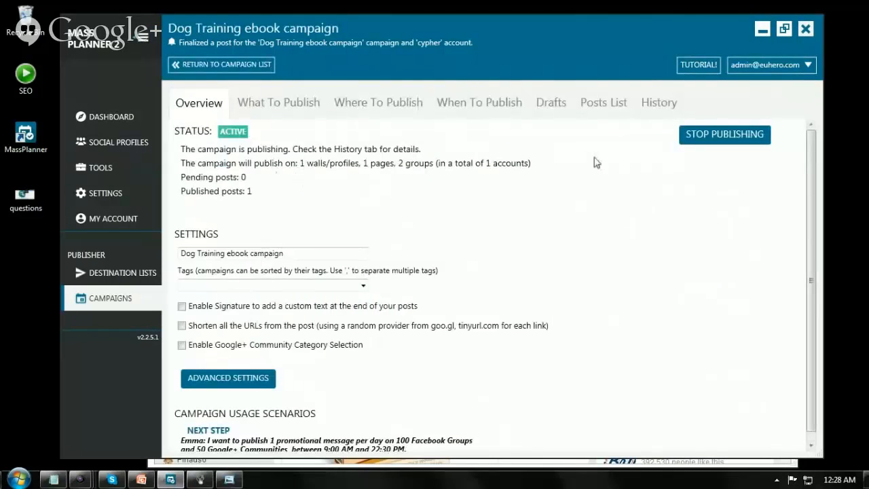
left_click(658, 106)
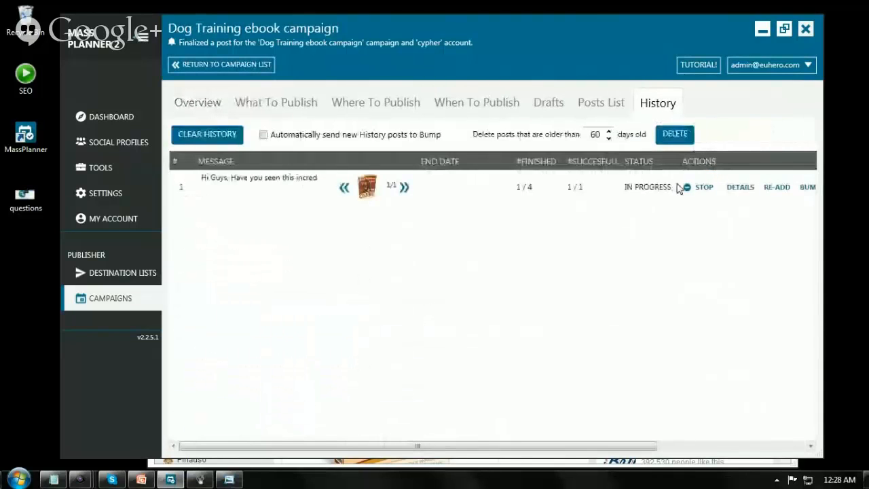
left_click(784, 30)
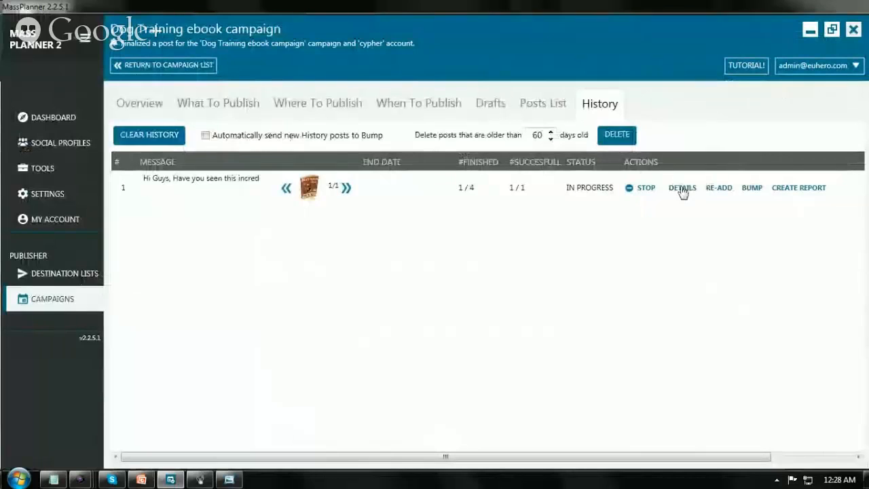
left_click(683, 188)
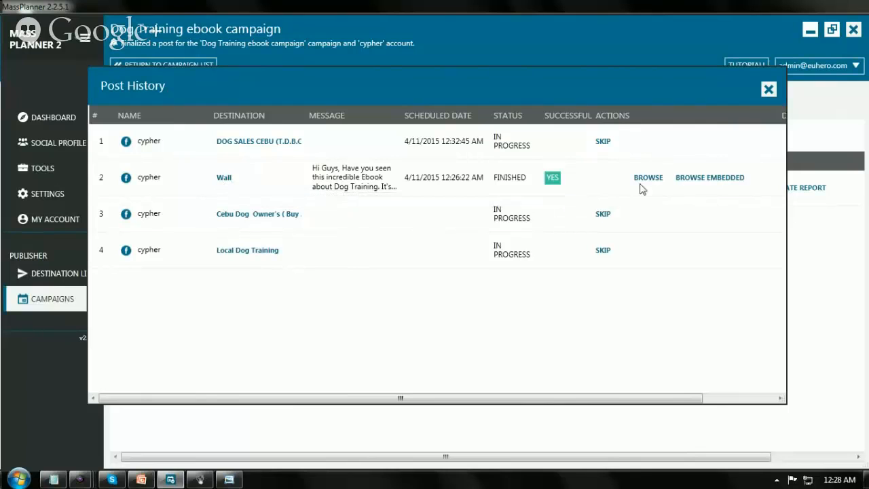
left_click(196, 481)
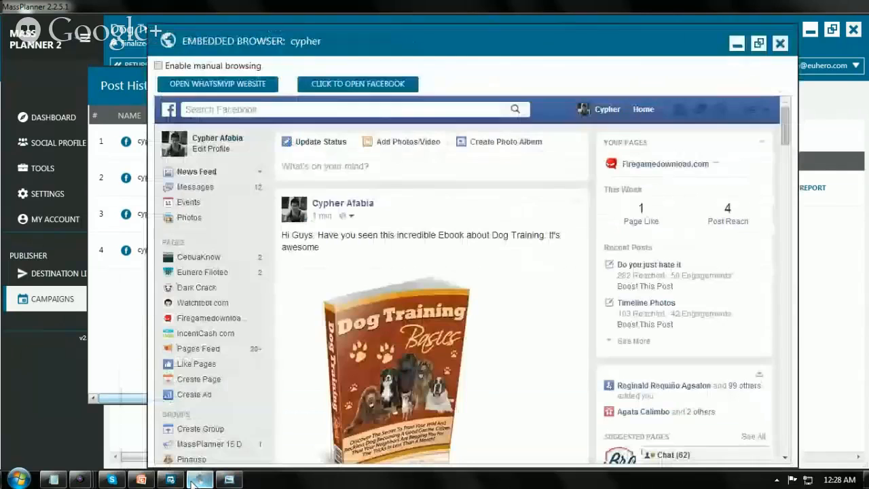
left_click(738, 46)
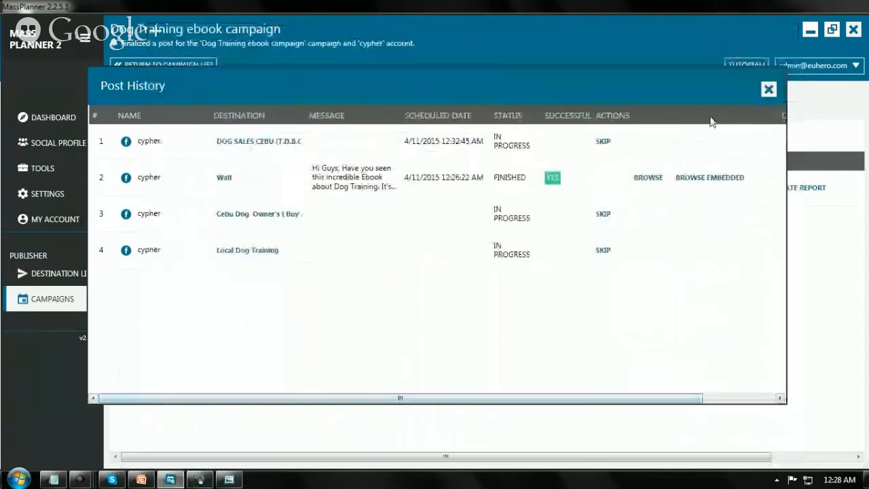
Browse the finished Wall post in Chrome, look over its photo page, and close that tab
left_click(649, 178)
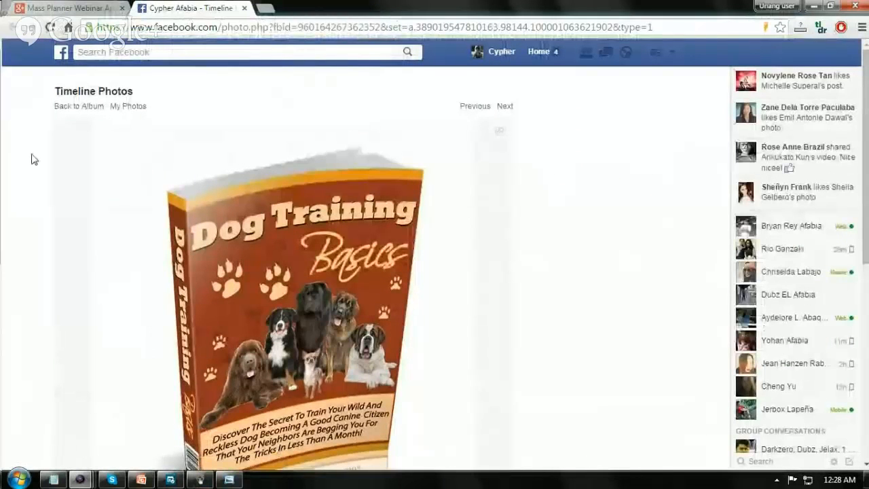
scroll(27, 161, "down", 5)
scroll(27, 161, "up", 3)
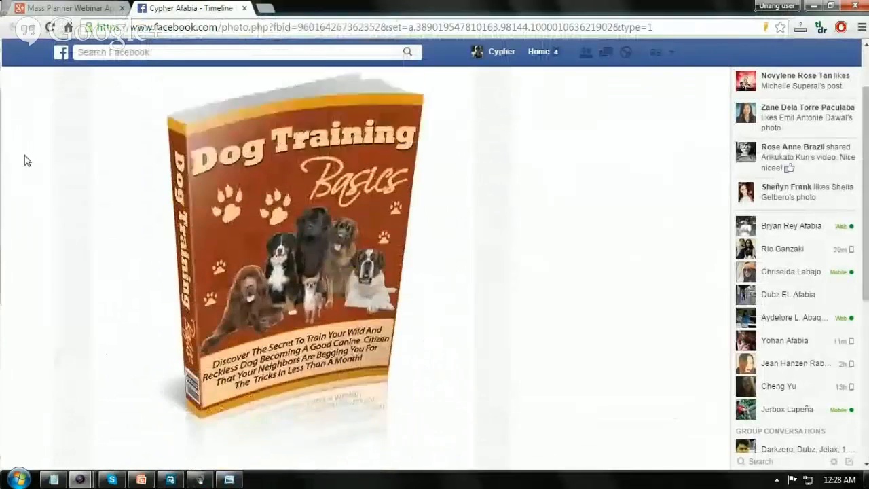
scroll(27, 161, "up", 3)
left_click(244, 8)
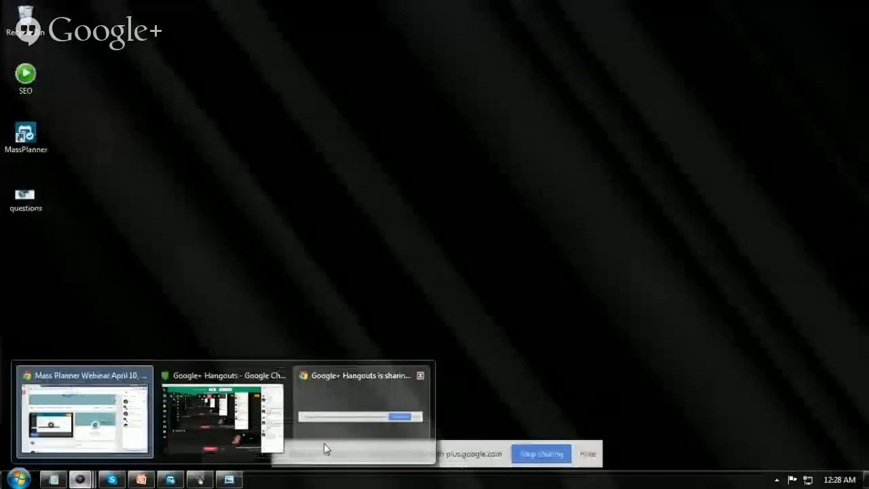
Switch back to Mass Planner to review the Post History details, and close them
left_click(203, 481)
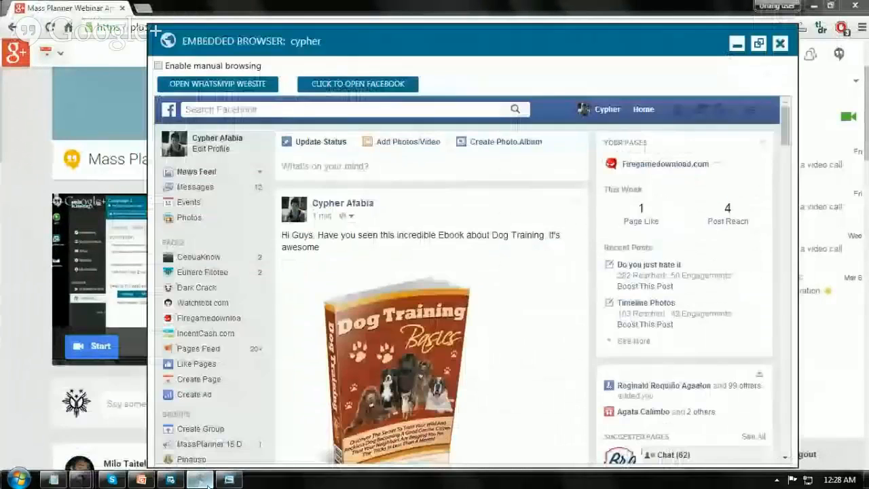
left_click(172, 480)
left_click_drag(566, 39, 585, 32)
left_click(144, 74)
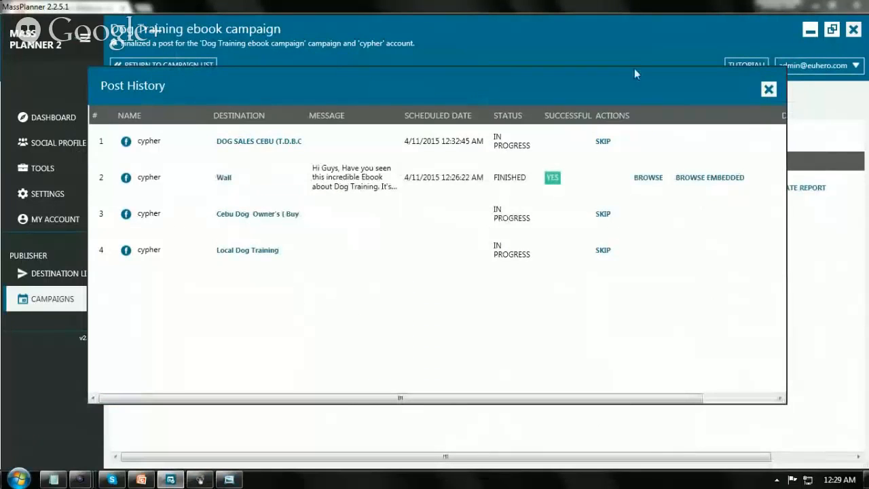
left_click_drag(620, 83, 641, 99)
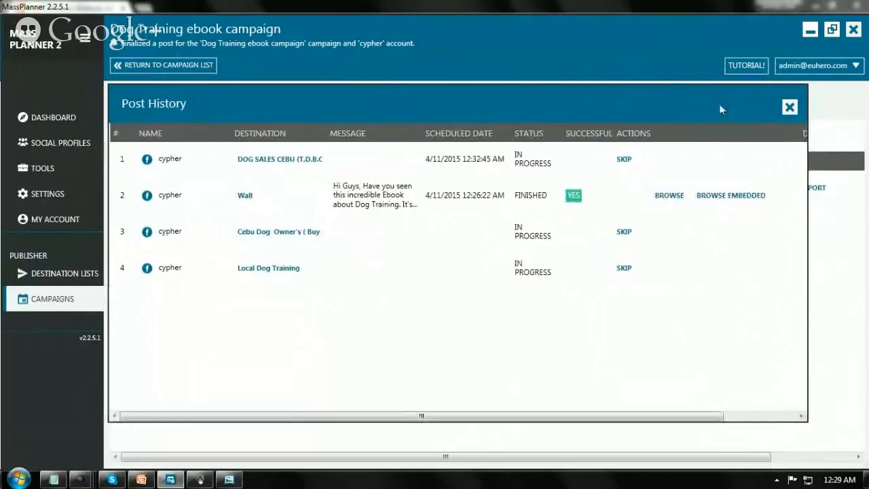
left_click(788, 109)
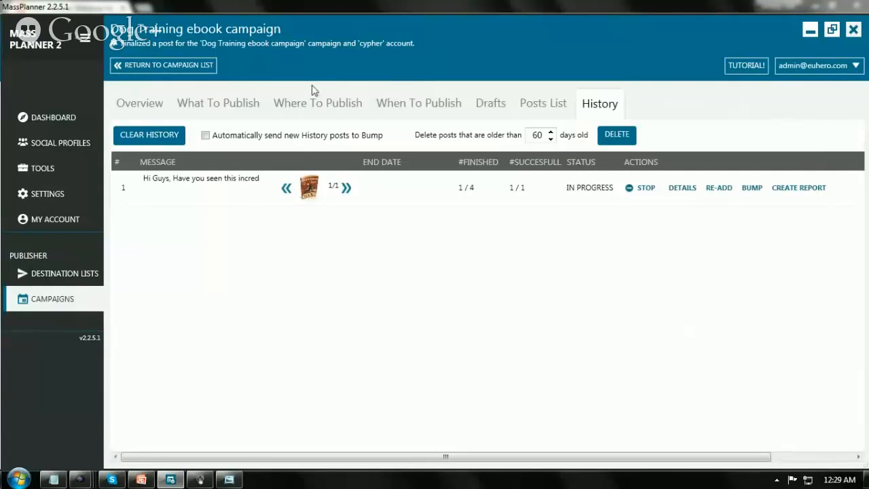
Review the campaign's destination list and publishing schedule, and check the embedded Facebook feed for new posts
left_click(312, 104)
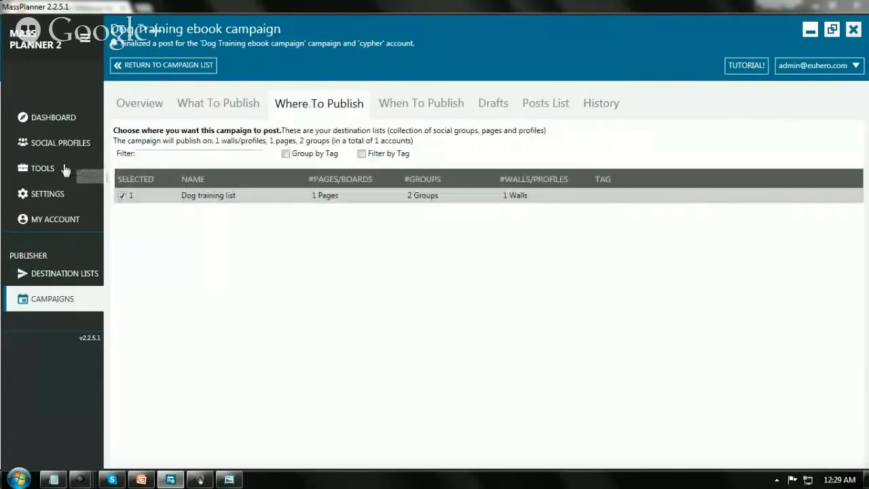
left_click(429, 111)
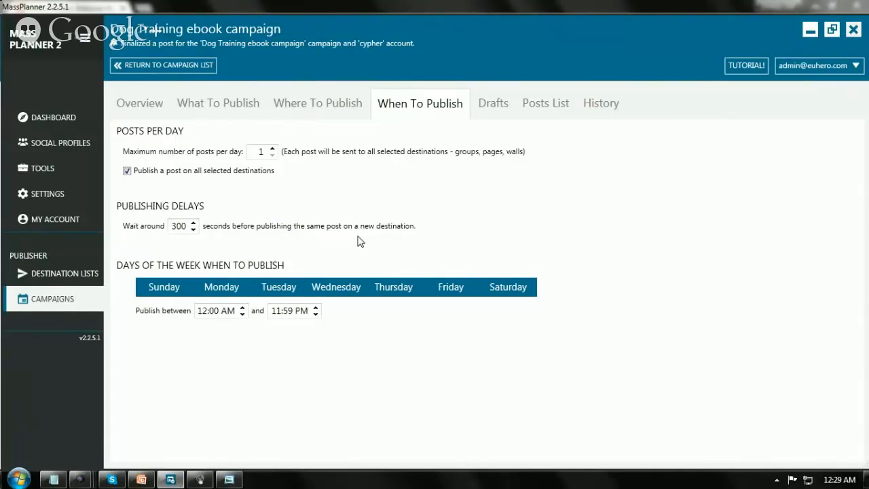
left_click(207, 482)
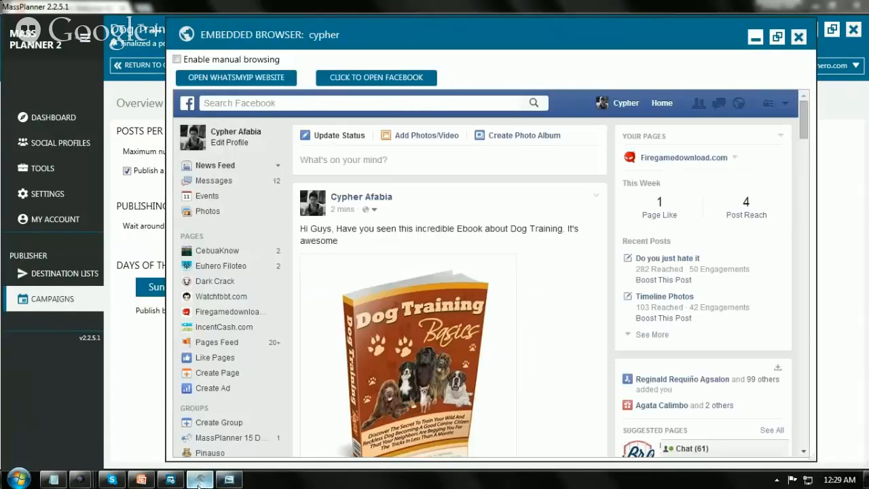
left_click(754, 40)
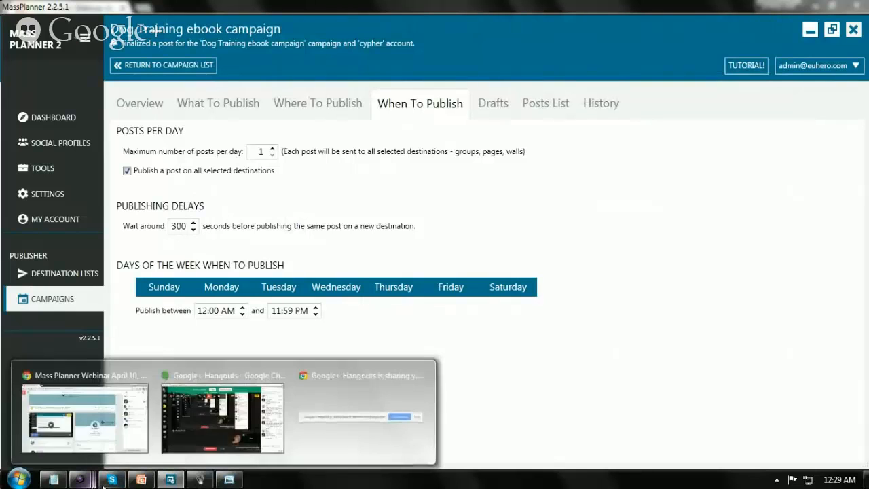
Show the questions image, read the submitted questions in the Google+ Hangouts Q&A, and minimize the Hangouts window
mouse_move(112, 481)
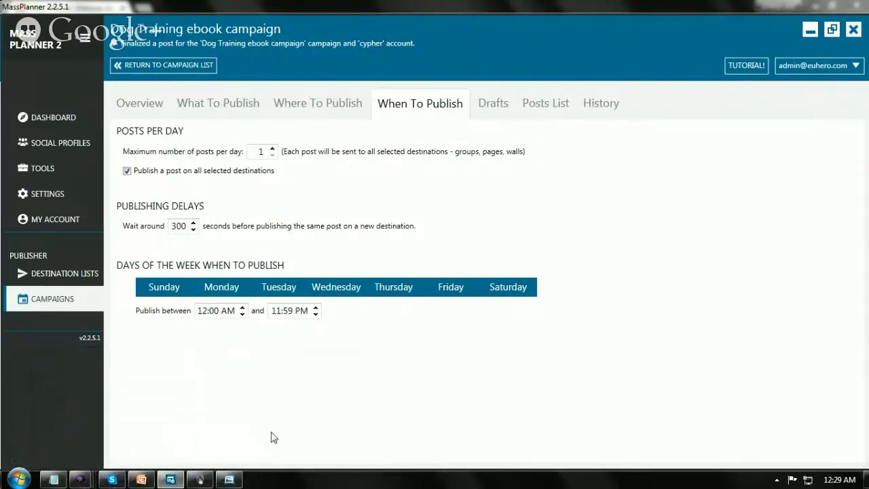
left_click(228, 479)
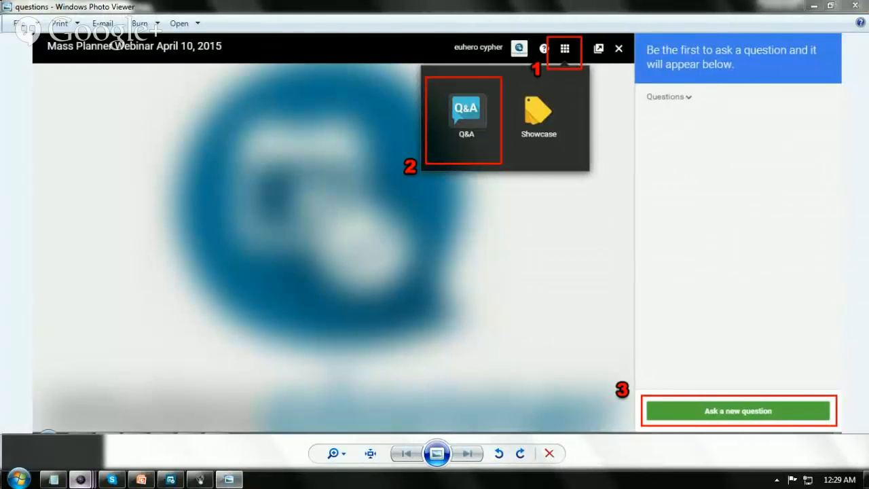
mouse_move(79, 480)
left_click(223, 416)
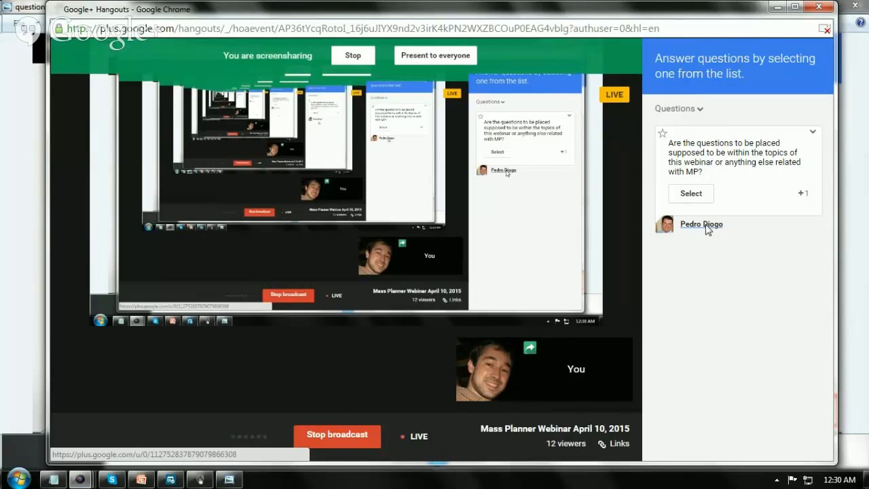
left_click(779, 8)
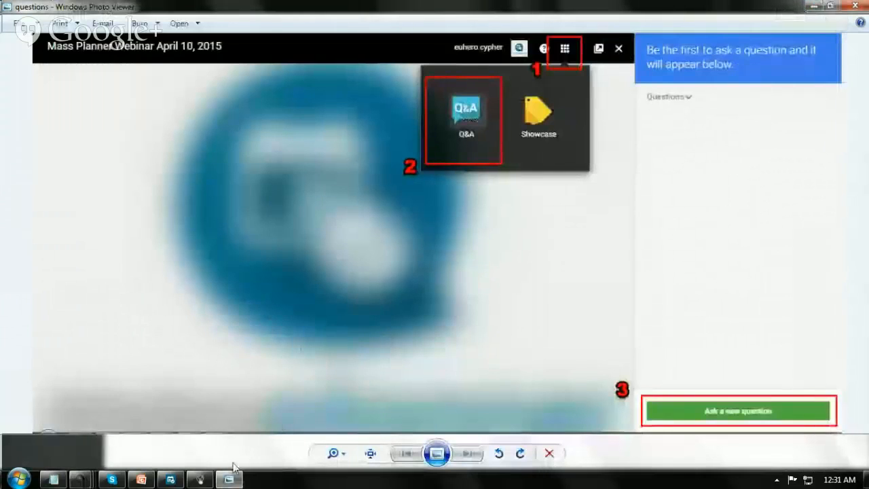
Switch to Mass Planner, reopen the ebook post's history details, and compare them with the embedded Facebook feed
left_click(202, 480)
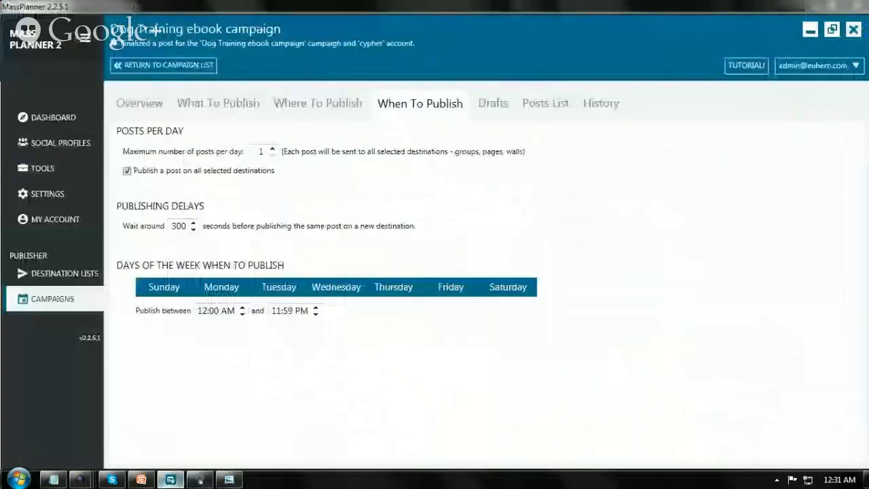
left_click(200, 480)
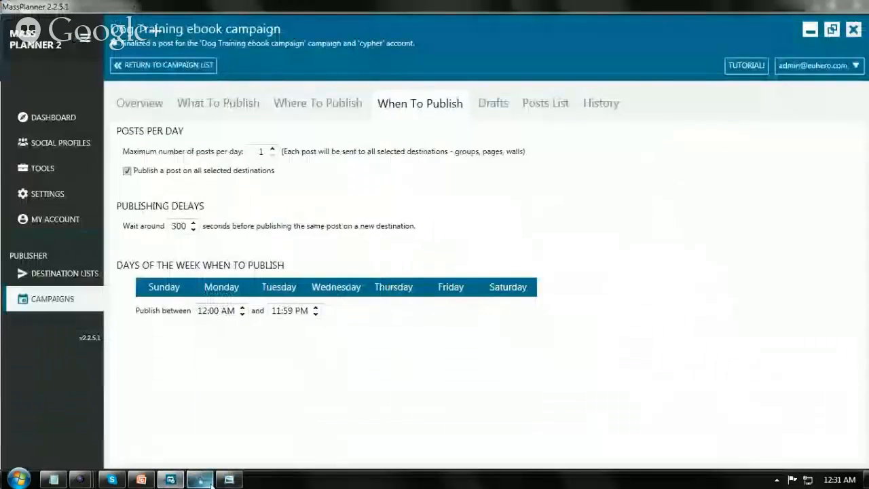
left_click(600, 104)
left_click(682, 188)
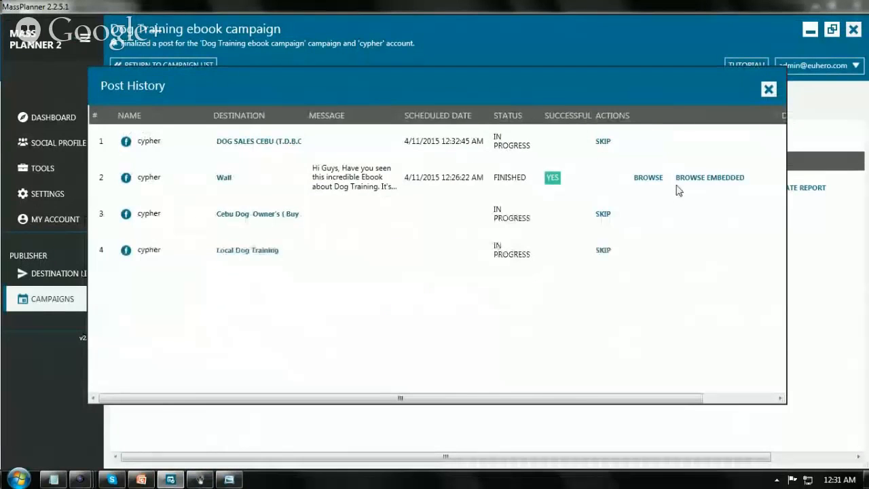
left_click(200, 482)
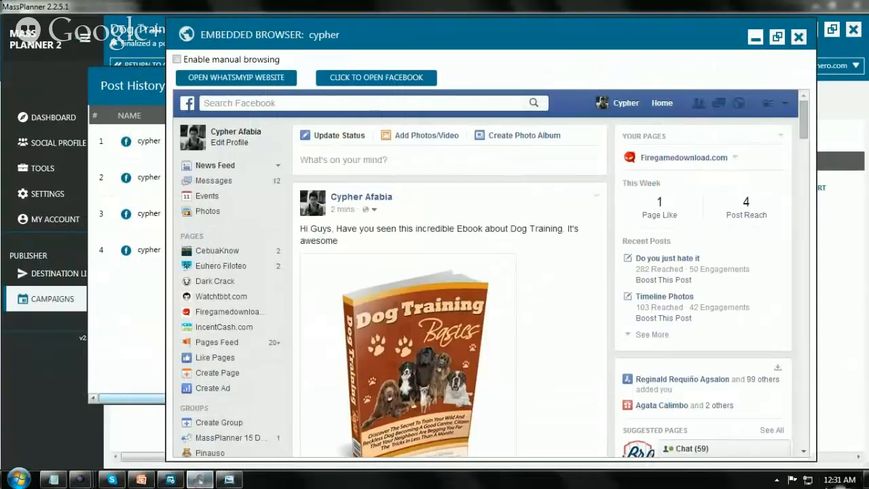
left_click_drag(672, 31, 662, 20)
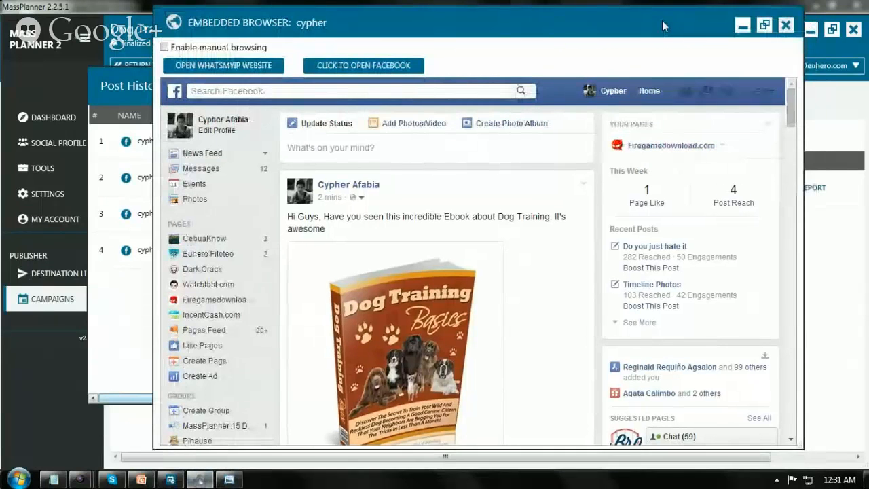
left_click(124, 74)
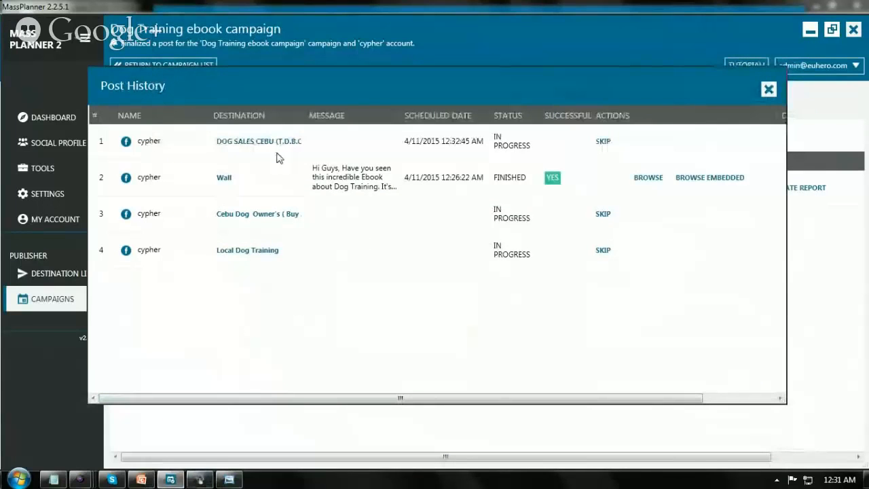
Show the questions image again, put it away, and switch to the Chrome window with the question asker's Google+ profile
left_click(228, 480)
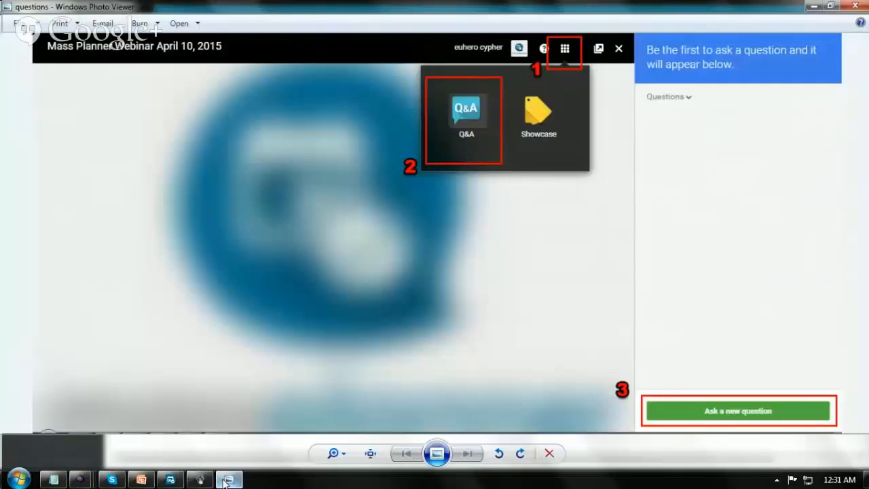
left_click(228, 479)
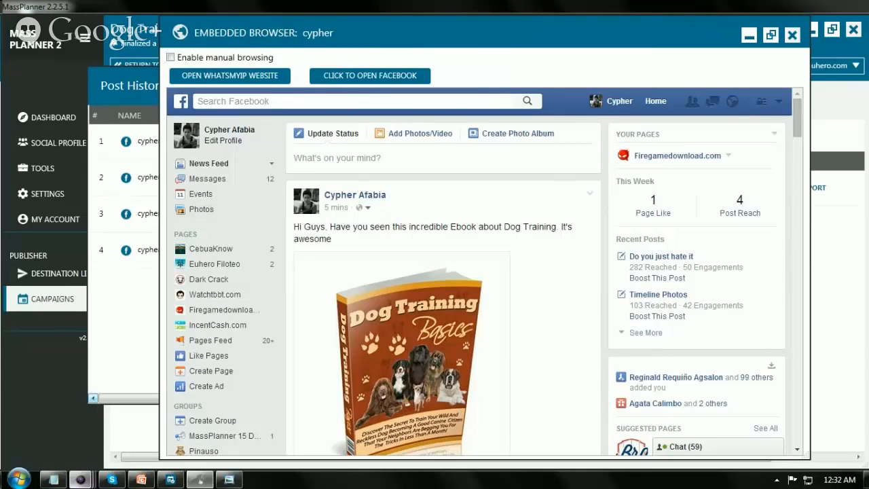
mouse_move(80, 480)
left_click(145, 445)
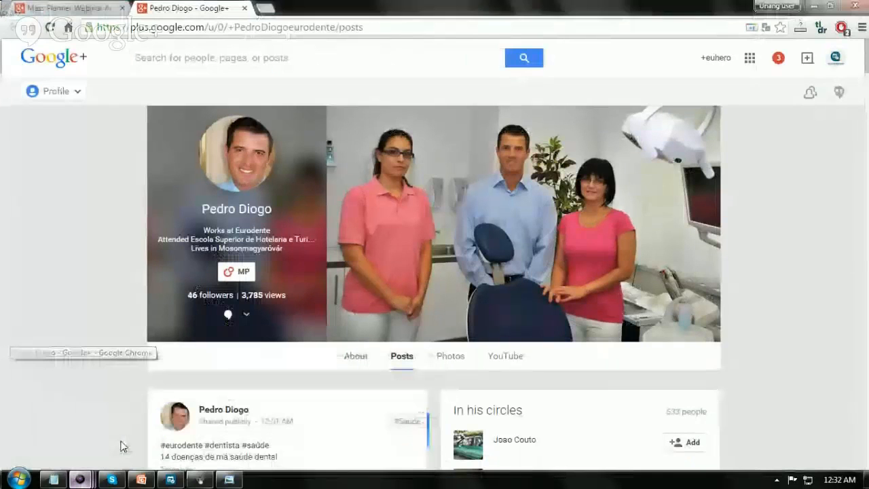
Open Facebook in a new browser tab, go to the MassPlanner 15 Days FREE!!! group, and look through its posts
left_click(265, 8)
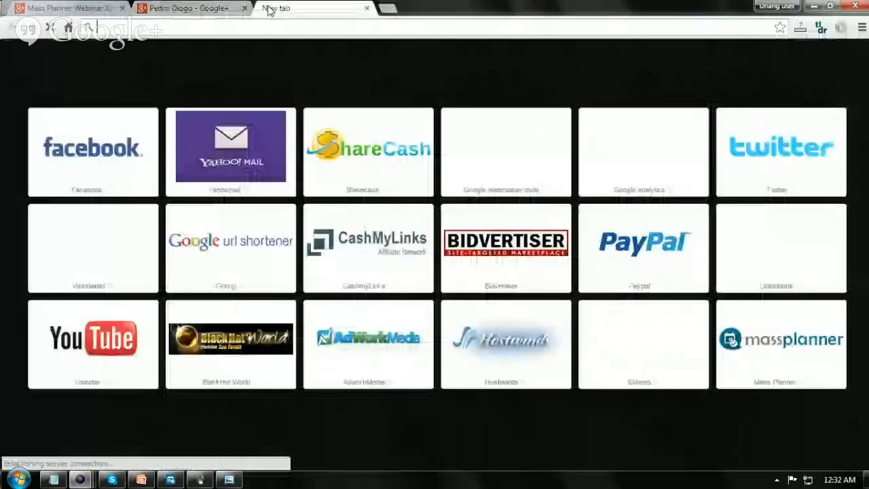
left_click(95, 149)
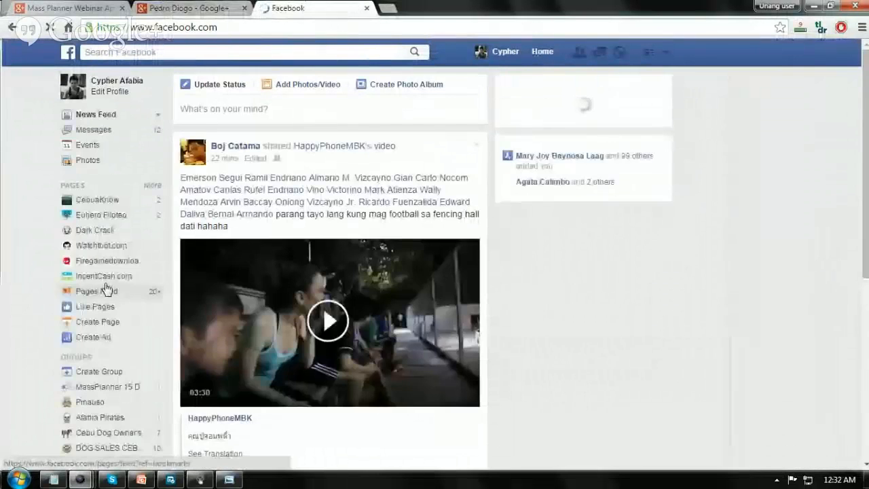
left_click(100, 388)
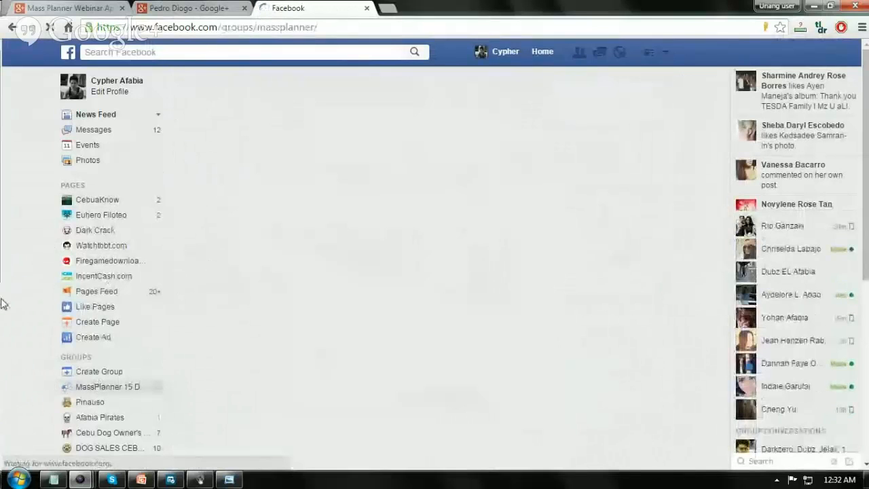
scroll(3, 294, "down", 1)
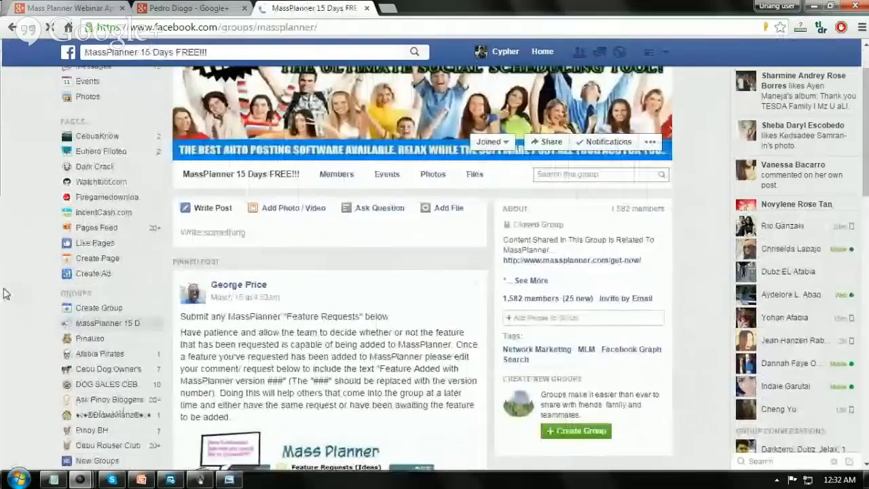
scroll(4, 293, "down", 6)
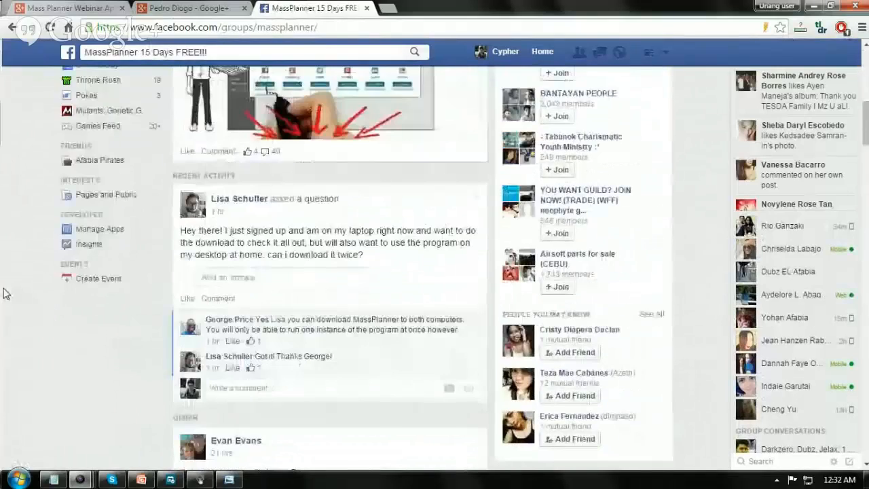
scroll(4, 293, "up", 8)
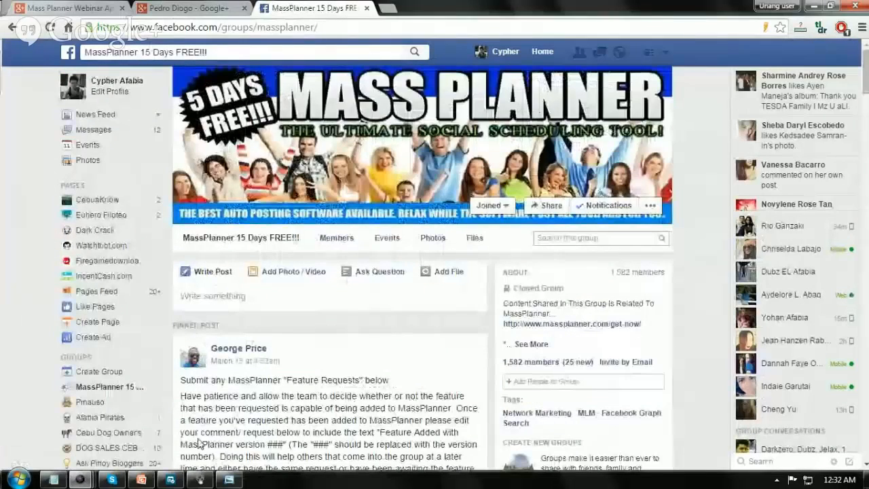
Check the ebook post submission to the DOG SALES CEBU (T.D.B.C) group in the embedded browser, and minimize that browser
left_click(200, 480)
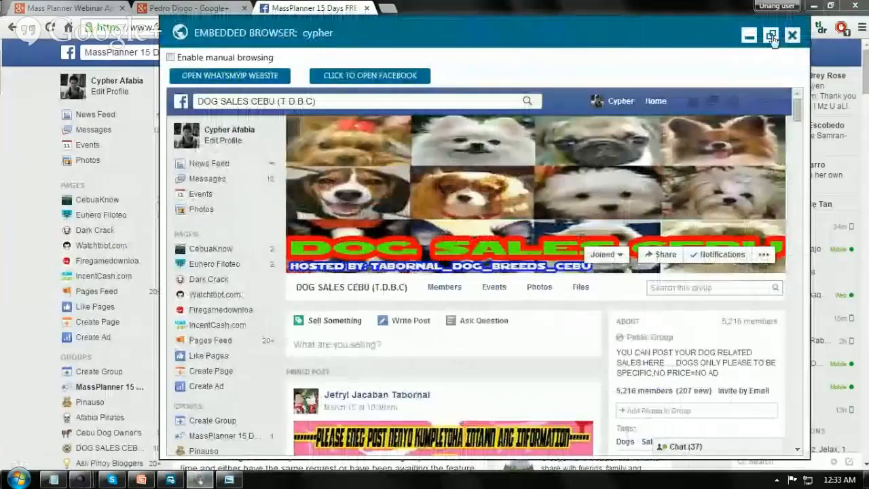
left_click(200, 480)
left_click(200, 481)
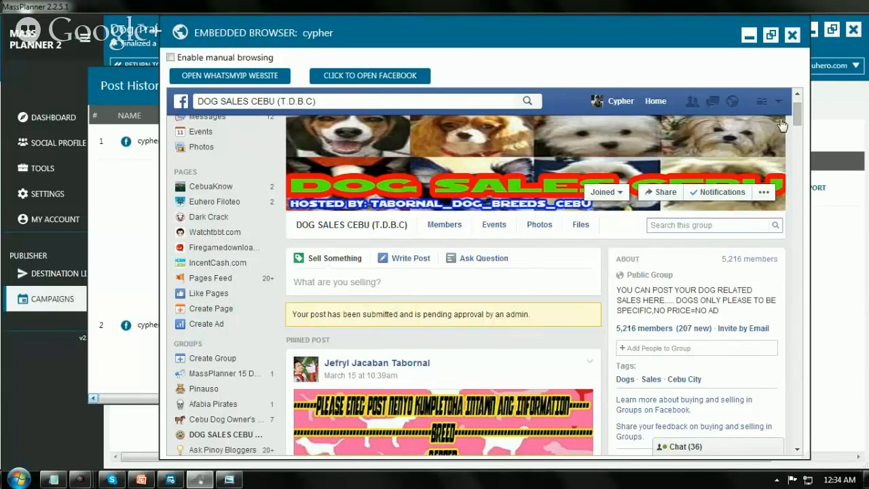
left_click(749, 35)
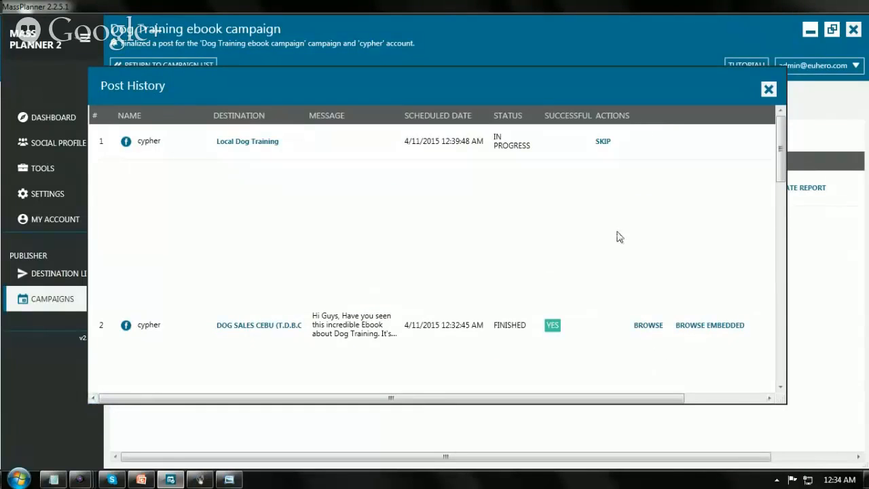
Review the ebook post's destinations in Post History, then close and reopen its details to refresh the list
scroll(619, 236, "down", 5)
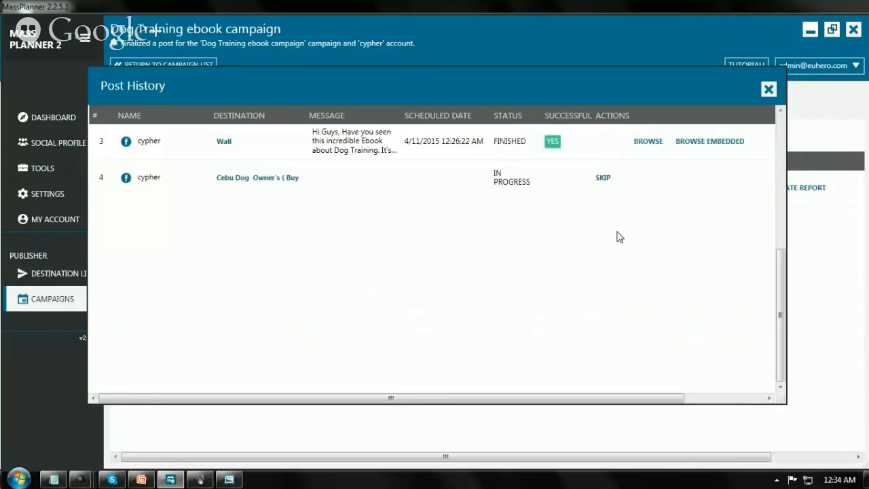
left_click(769, 88)
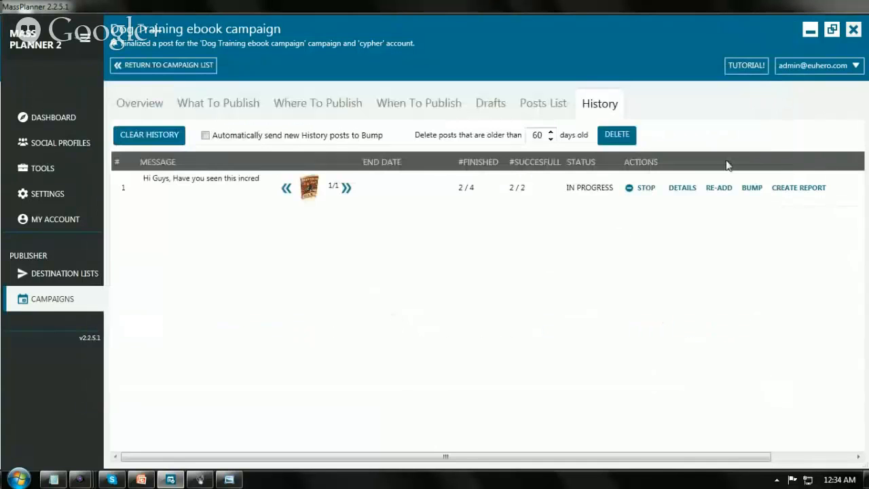
left_click(683, 189)
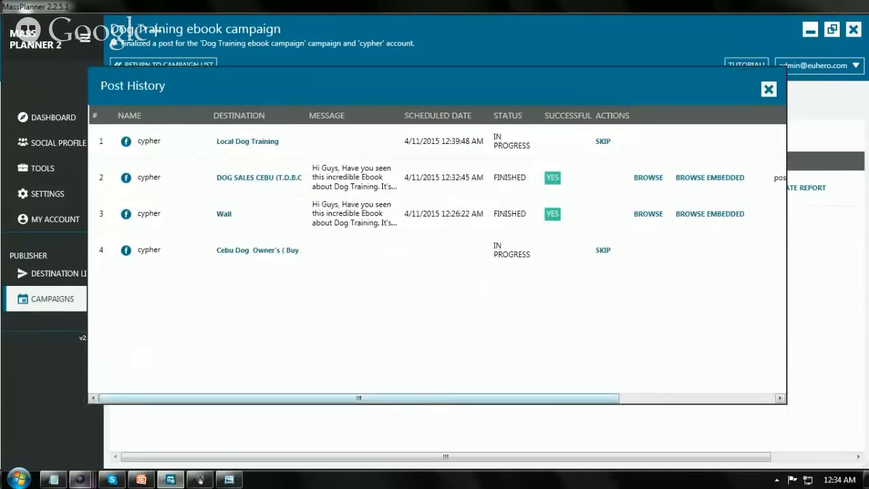
Switch to the Google+ Hangouts window, read the audience questions in the Q&A, and minimize the window
left_click(204, 421)
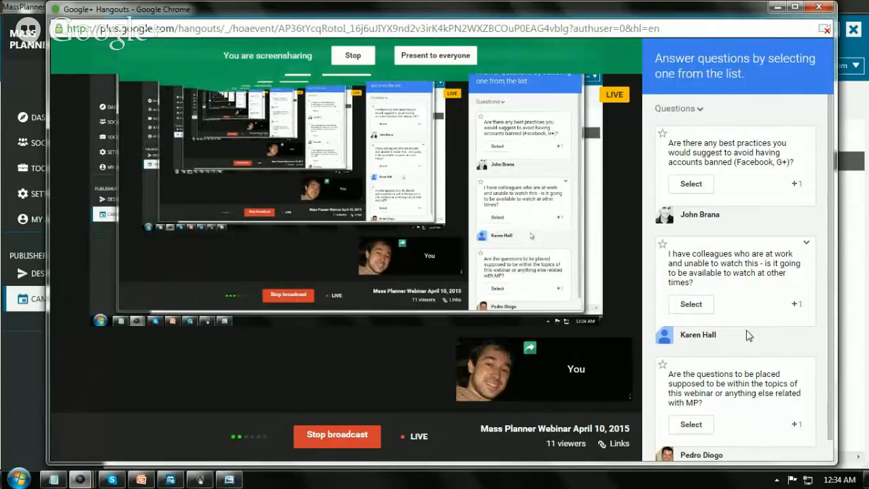
left_click(774, 8)
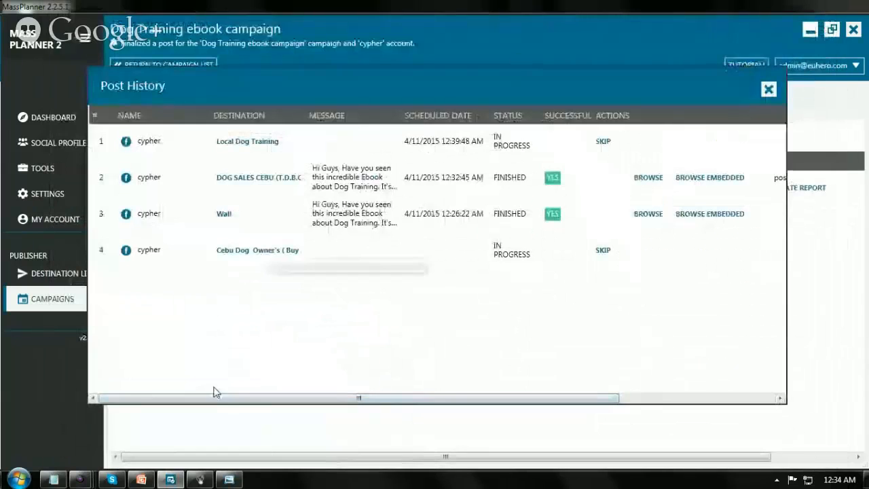
mouse_move(171, 480)
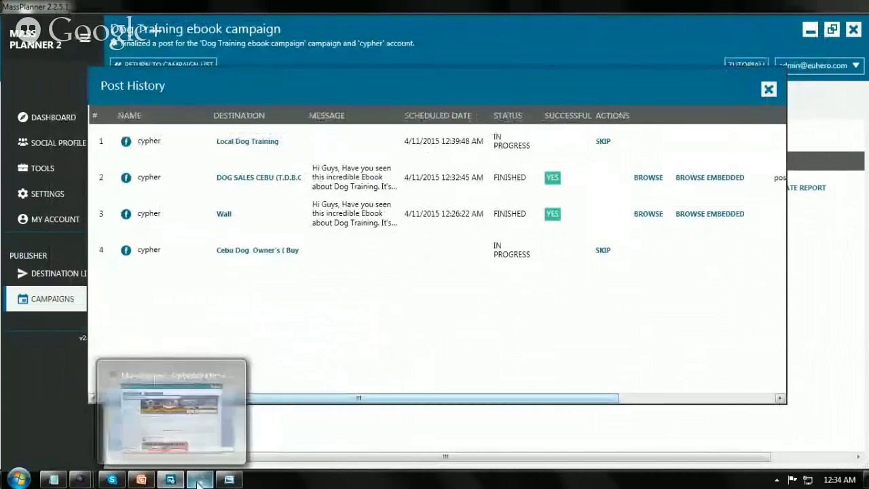
mouse_move(102, 481)
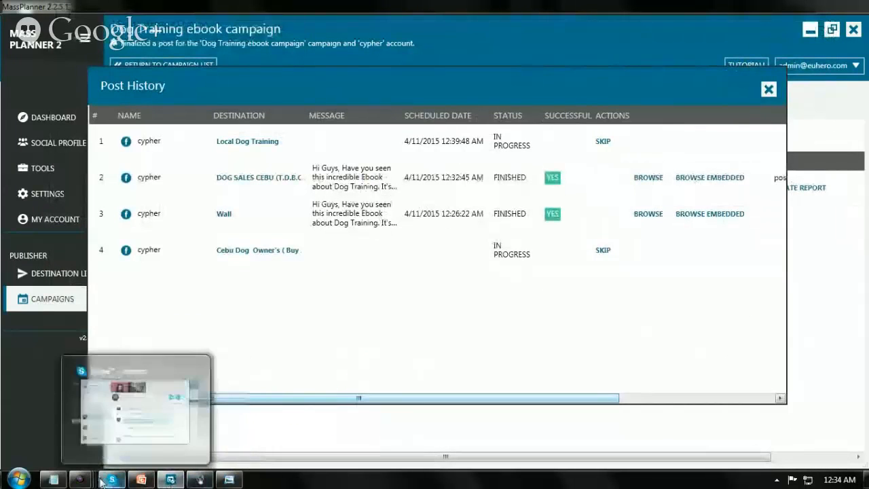
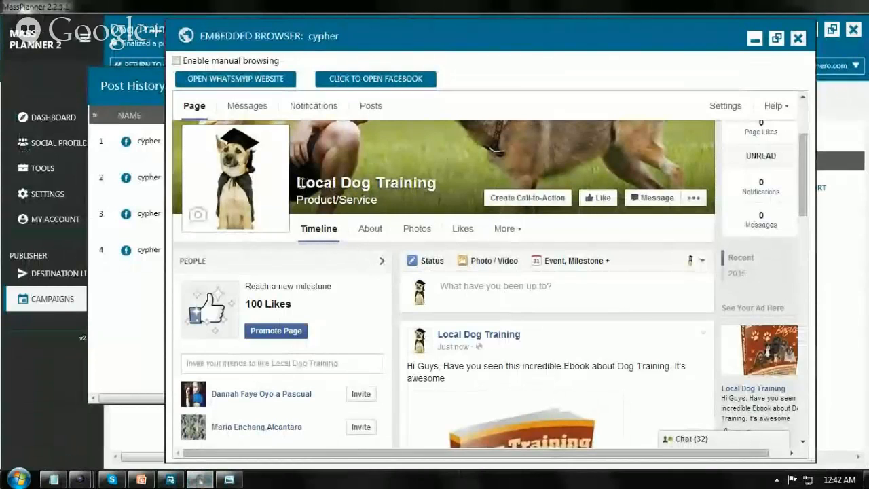
Compare the ebook post on the Local Dog Training page with its Post History entry, and minimize the embedded browser
scroll(557, 251, "down", 1)
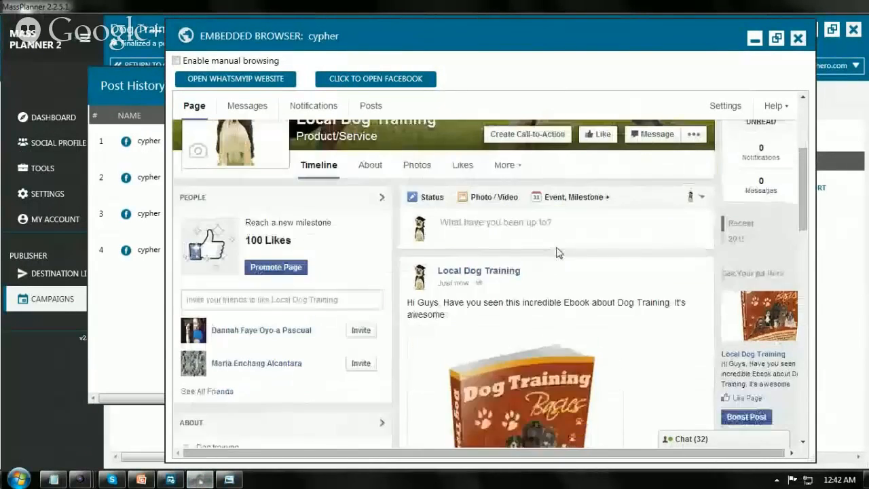
scroll(557, 251, "up", 2)
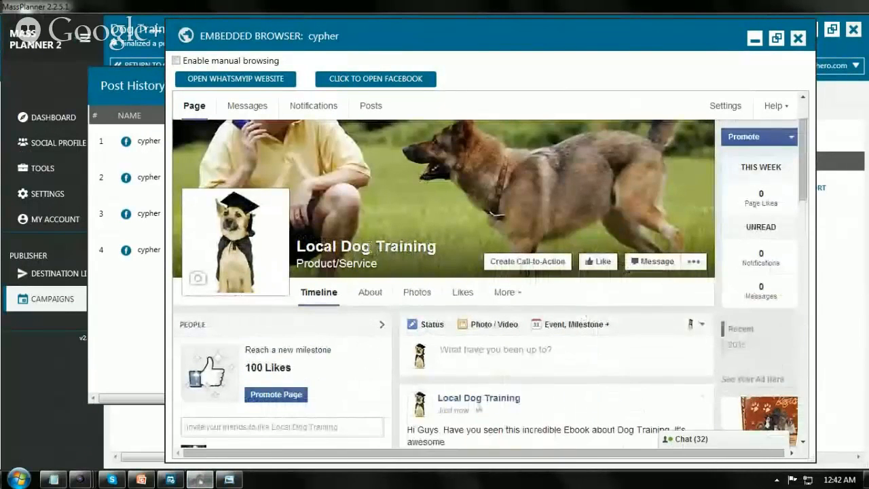
scroll(370, 248, "down", 1)
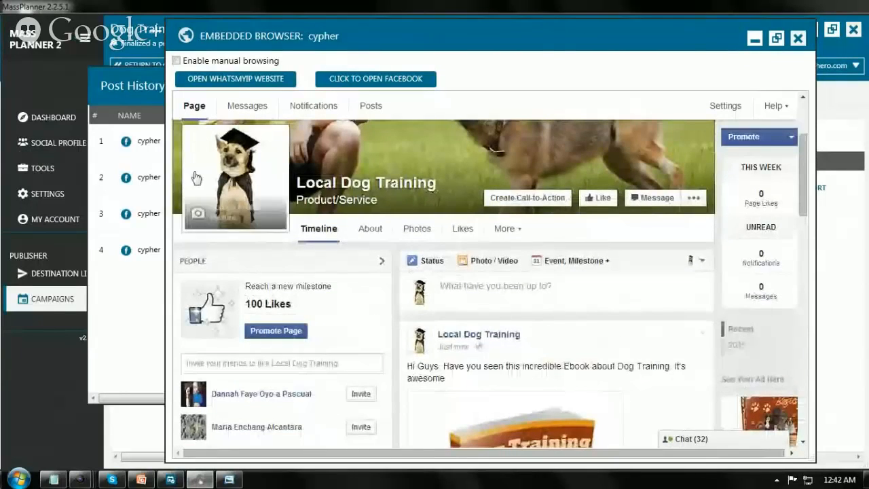
left_click(143, 153)
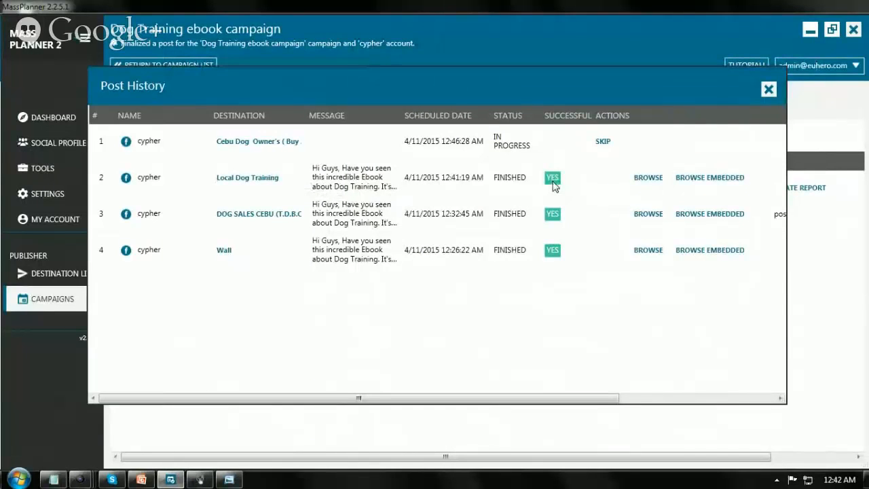
left_click(217, 186)
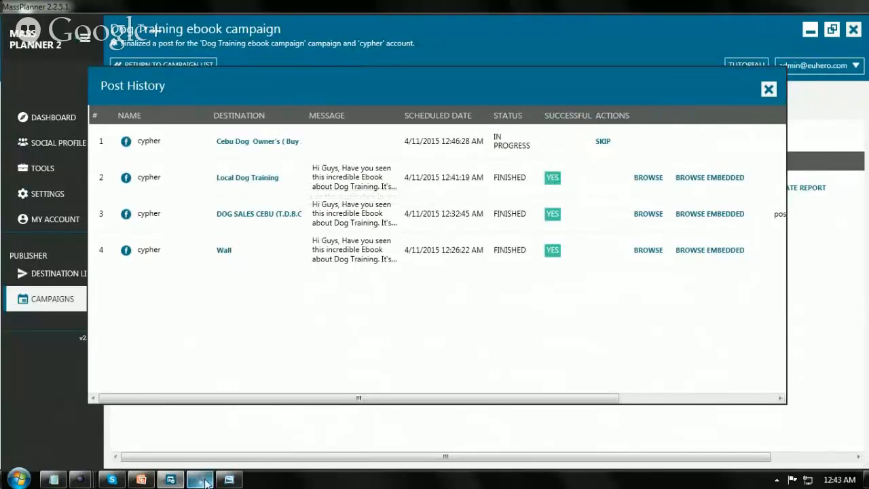
scroll(615, 277, "down", 2)
scroll(656, 298, "up", 5)
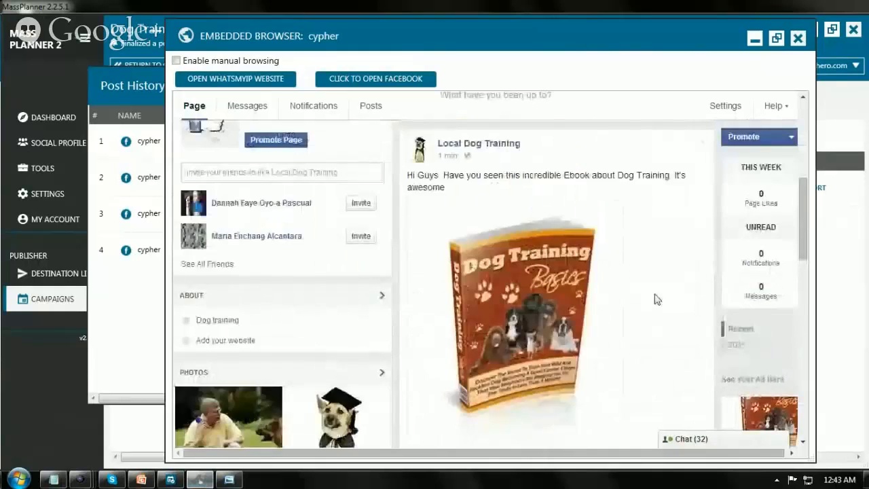
scroll(656, 298, "up", 3)
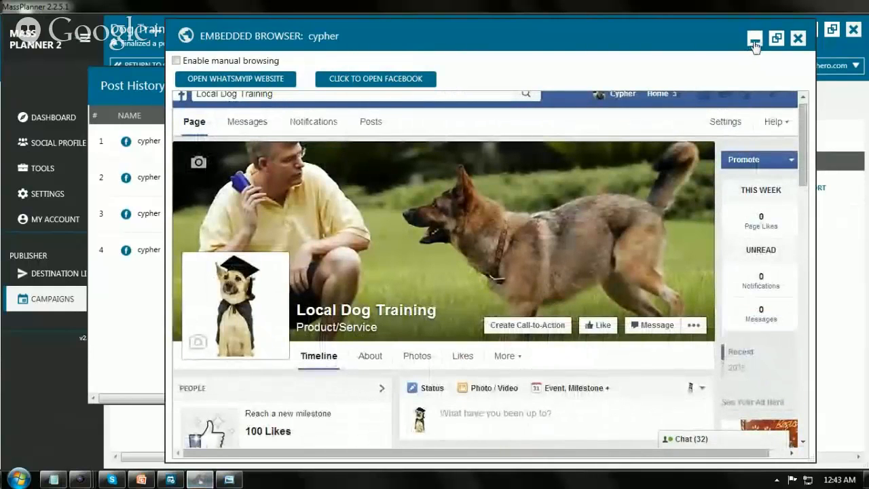
left_click(755, 39)
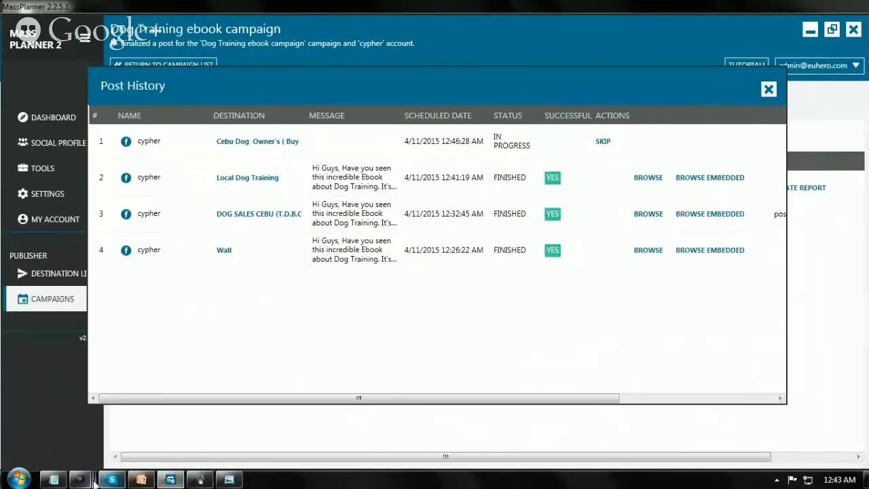
Bring up the Google+ Hangouts window and check the Q&A list for further audience questions
mouse_move(80, 480)
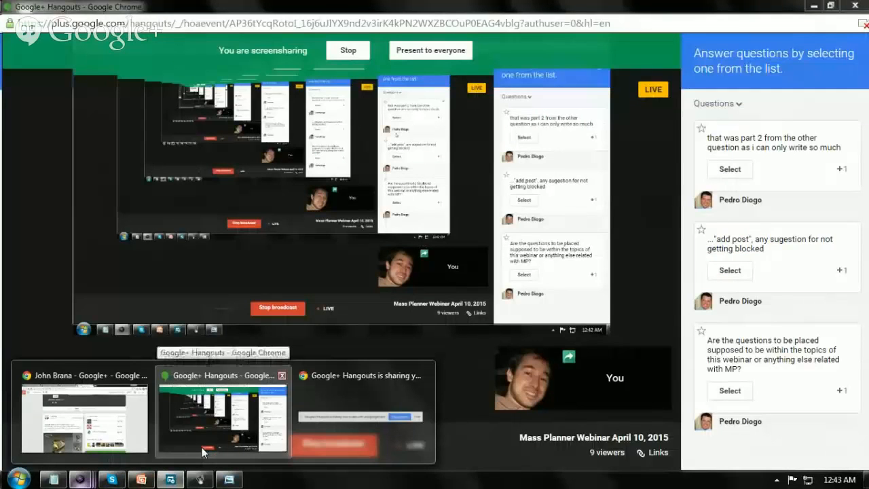
left_click(202, 450)
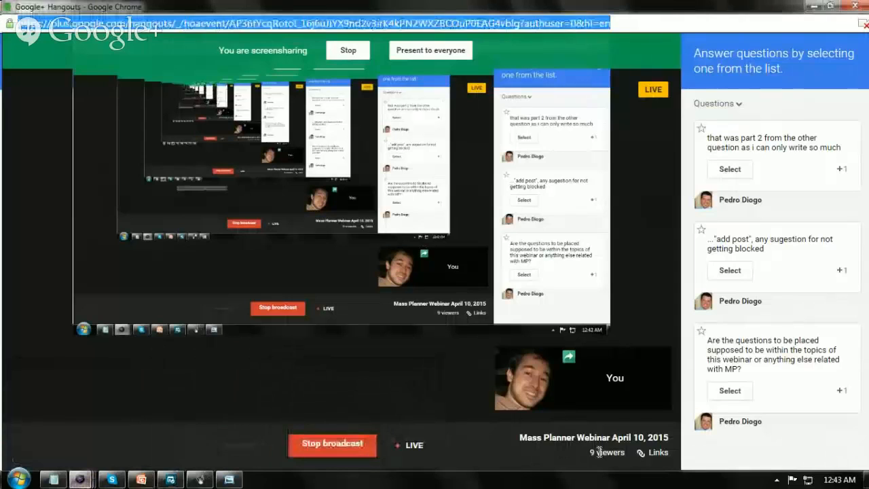
mouse_move(80, 479)
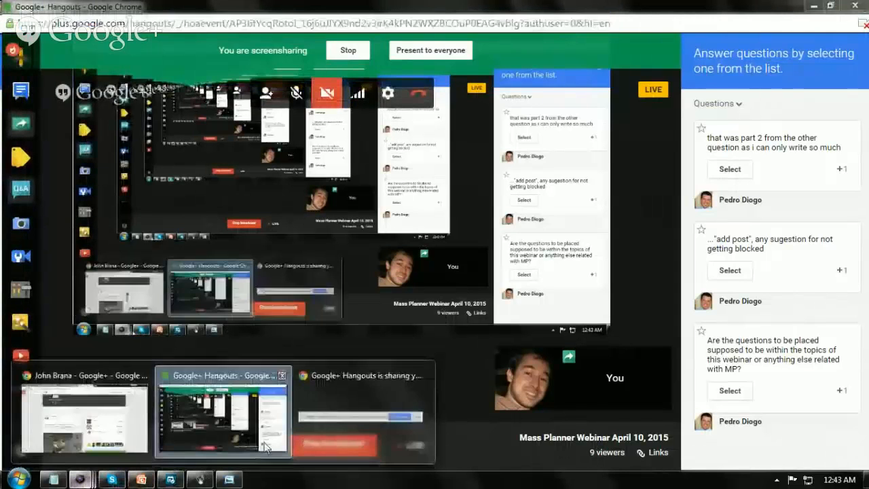
left_click(265, 447)
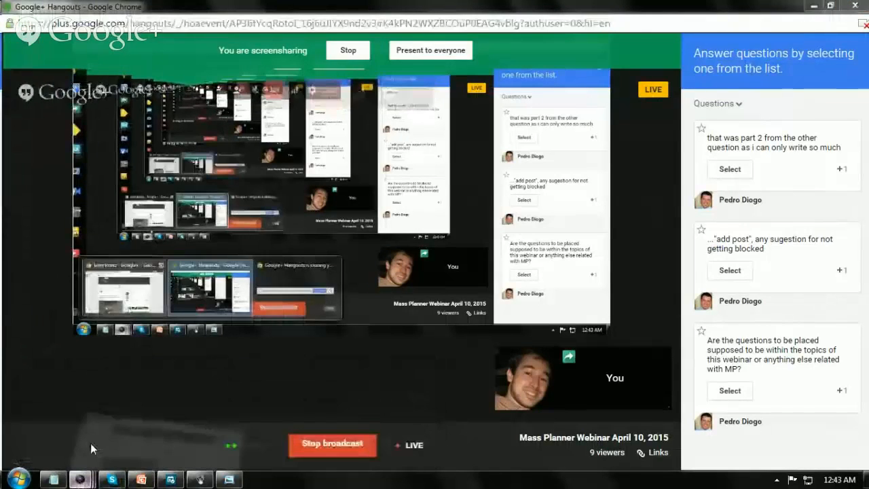
Switch to the main Chrome window and browse the posts in the MassPlanner 15 Days FREE!!! Facebook group
left_click(91, 444)
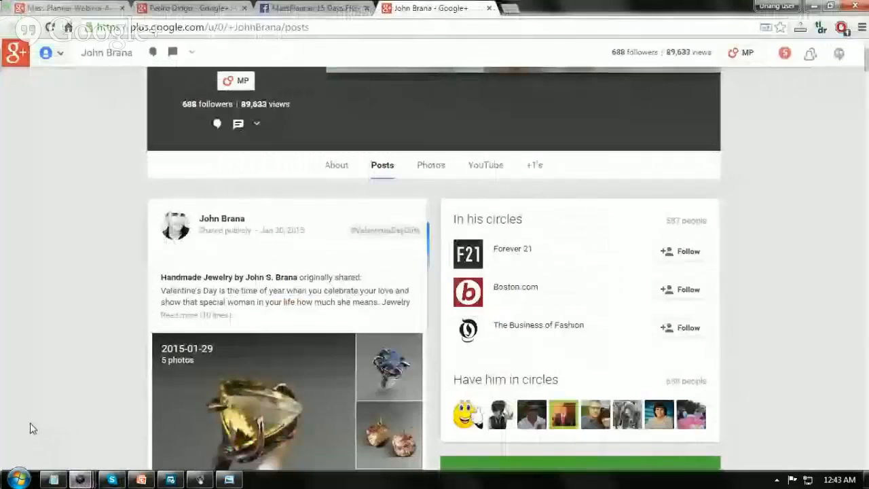
left_click(331, 7)
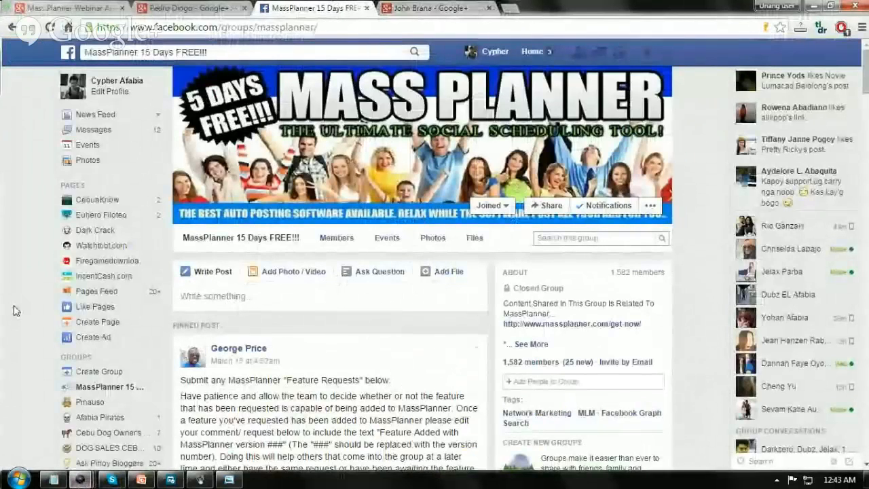
scroll(15, 311, "down", 3)
scroll(15, 310, "up", 3)
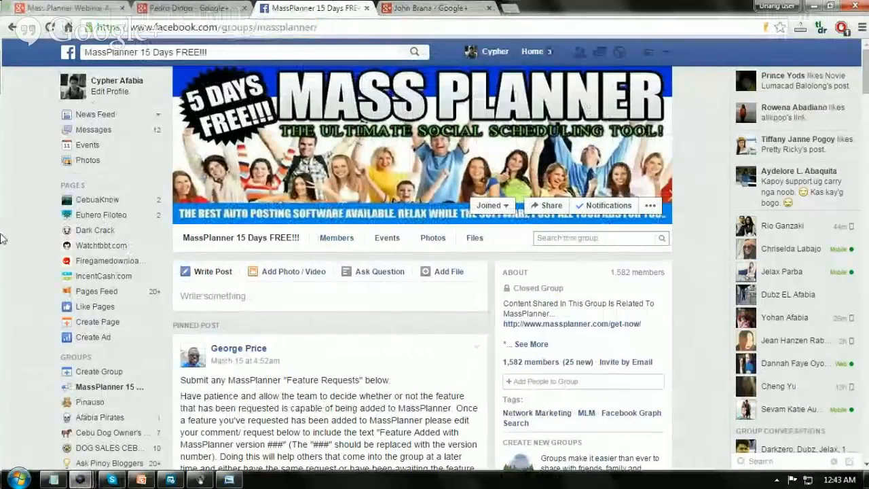
scroll(3, 234, "down", 4)
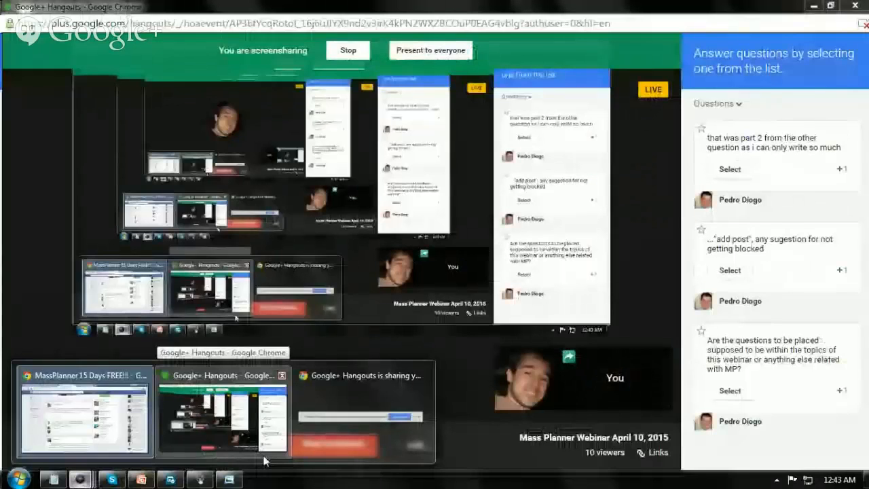
Show the desktop, refresh it, and bring up the questions image explaining how to ask in the Q&A
key("super+d")
right_click(268, 131)
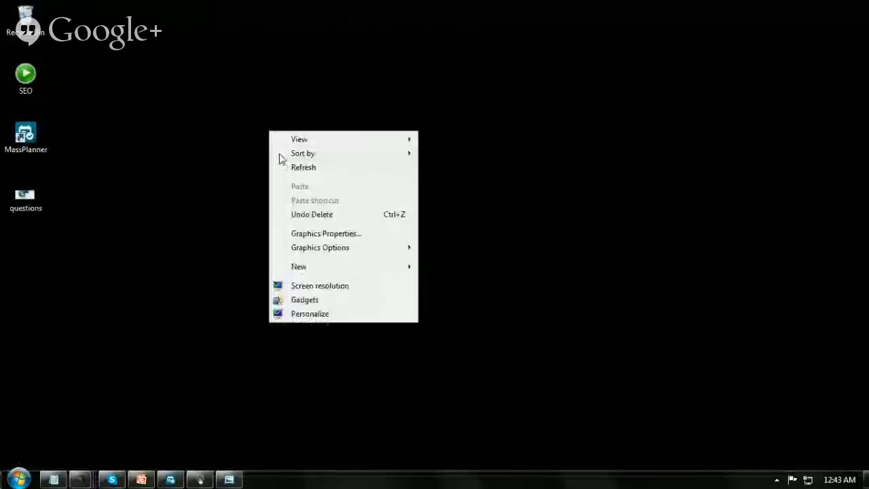
left_click(281, 167)
left_click(229, 480)
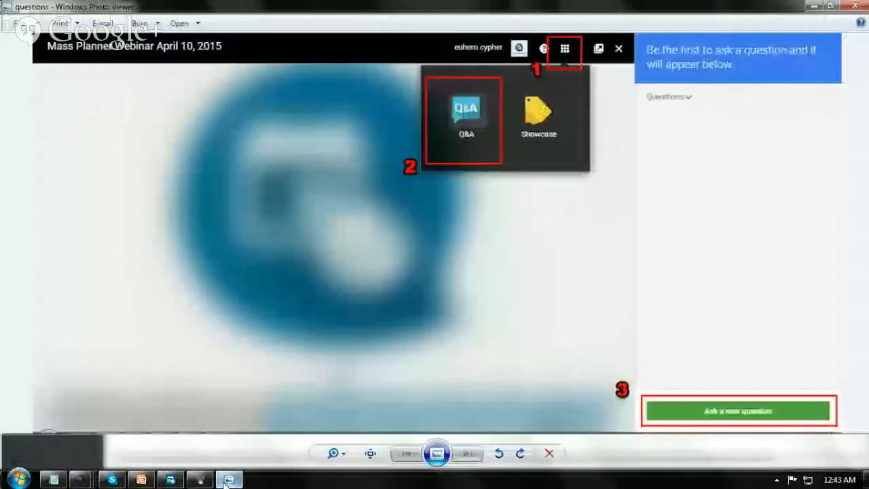
Return to Mass Planner and open the group finder tools for the second Facebook account
left_click(229, 480)
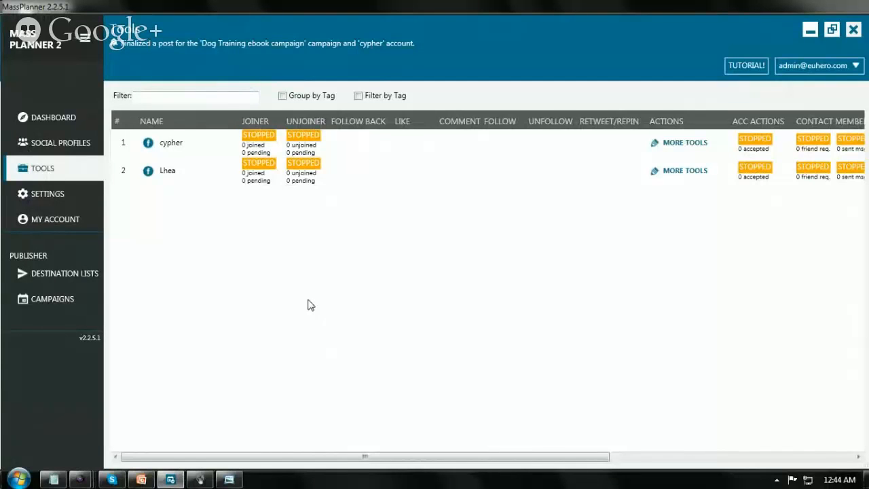
left_click(264, 165)
left_click(133, 103)
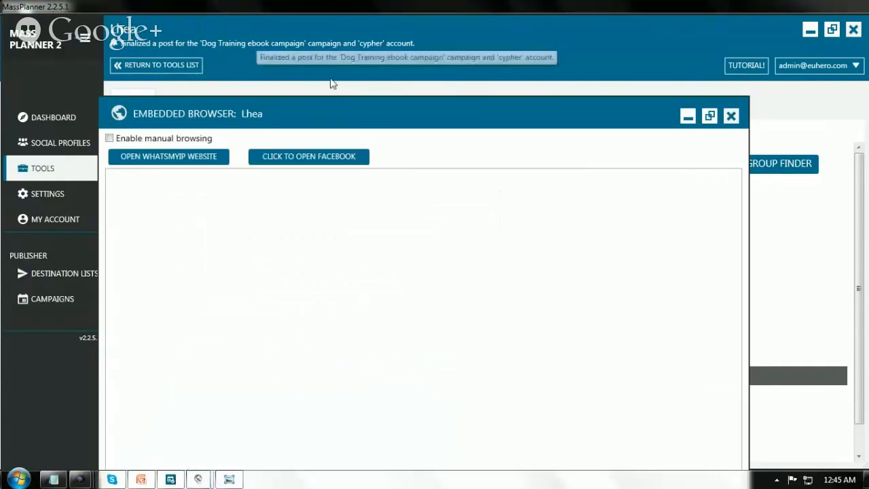
Reposition the second account's embedded browser to view its Facebook news feed, and close that browser window
left_click_drag(371, 111, 381, 46)
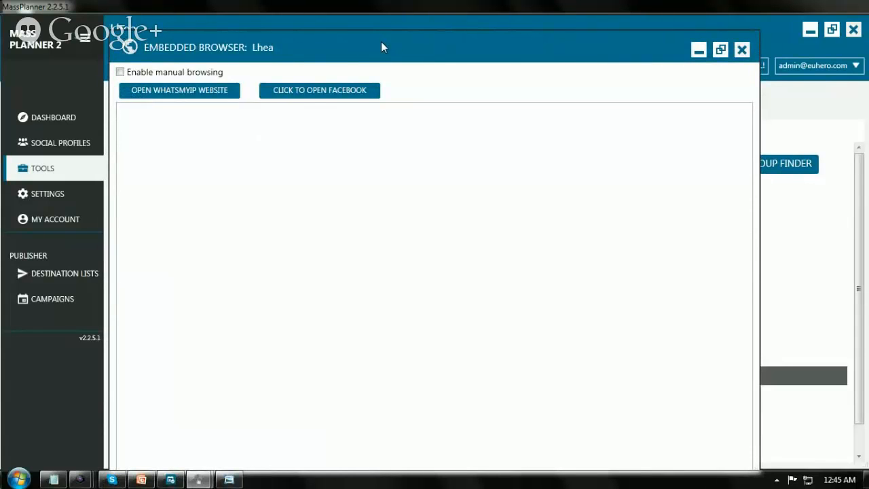
mouse_move(381, 46)
left_mouse_down()
mouse_move(389, 72)
mouse_move(388, 43)
mouse_move(379, 43)
mouse_move(392, 57)
left_mouse_up()
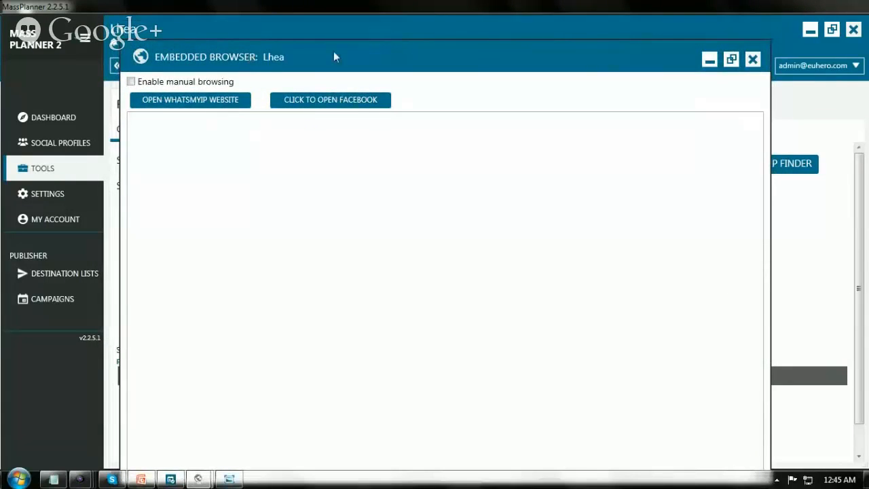
left_click_drag(335, 57, 331, 55)
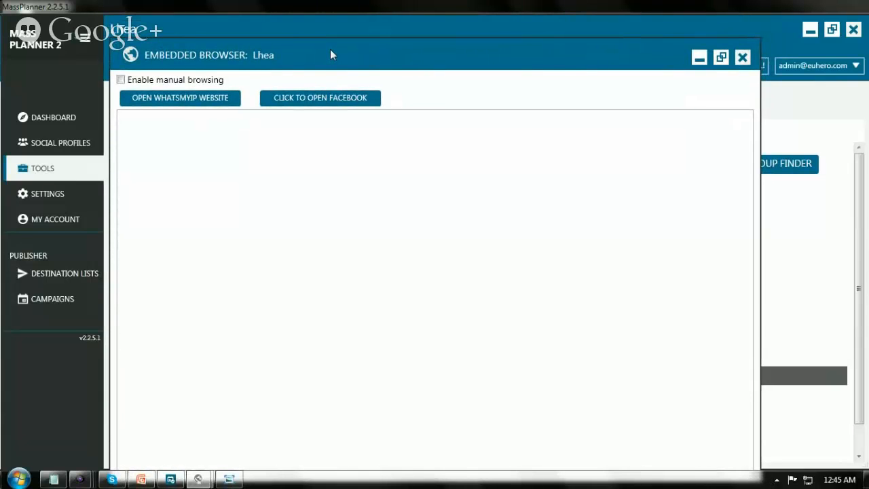
left_click_drag(455, 54, 470, 48)
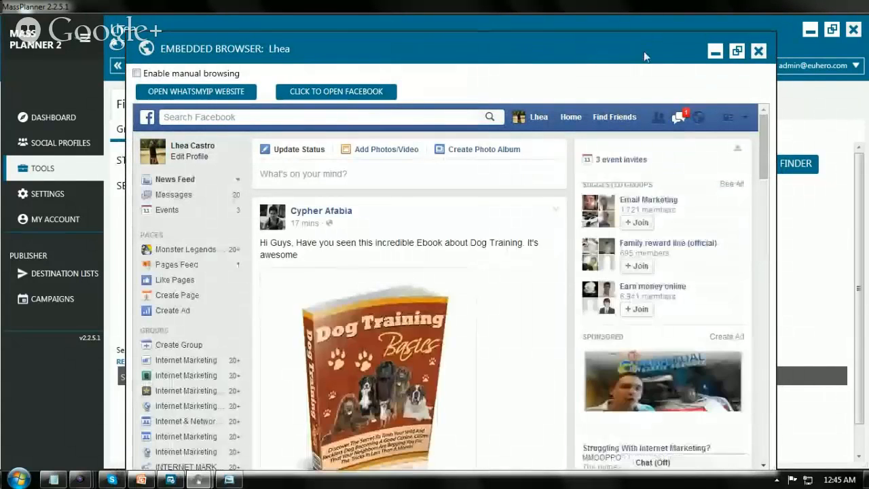
left_click_drag(644, 55, 644, 64)
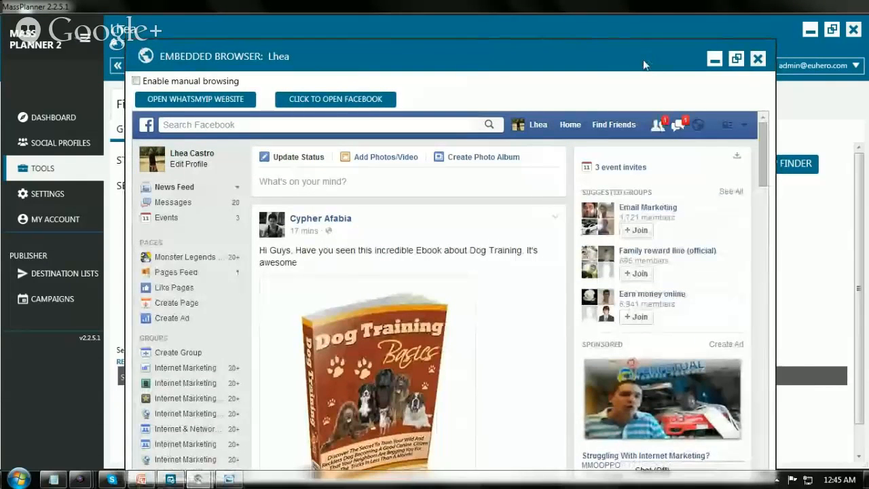
left_click(758, 61)
Open the Dog Training ebook campaign and review its What To Publish options for single, bulk and Flickr/Pinterest posts
left_click(52, 299)
left_click(202, 166)
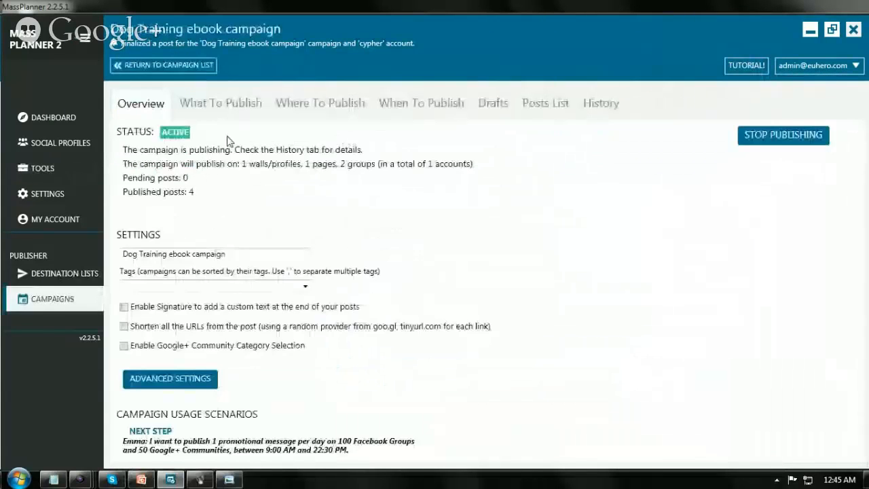
left_click(220, 104)
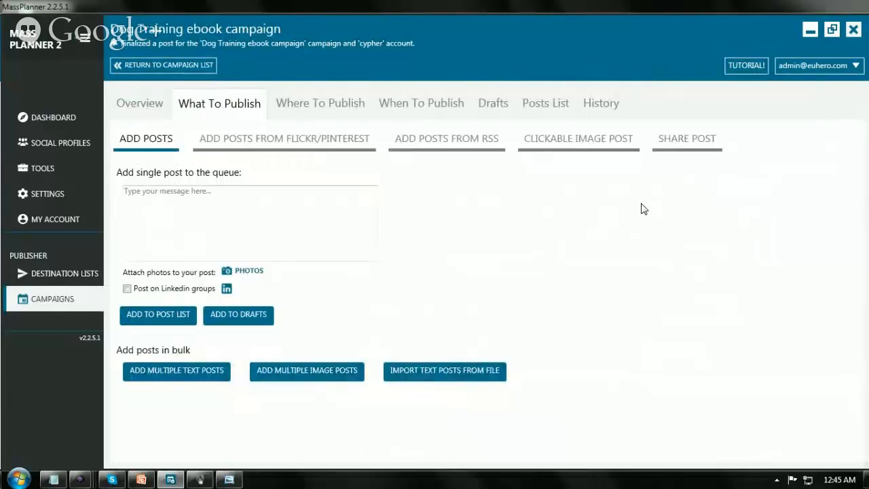
left_click(354, 153)
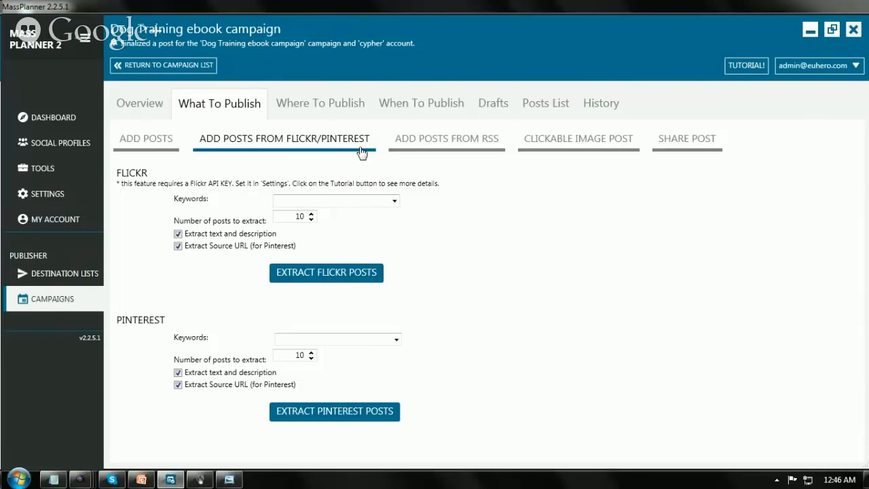
Enable Create Image Post in the campaign's RSS feed options, and review the Share Post options for Facebook pages
left_click(419, 148)
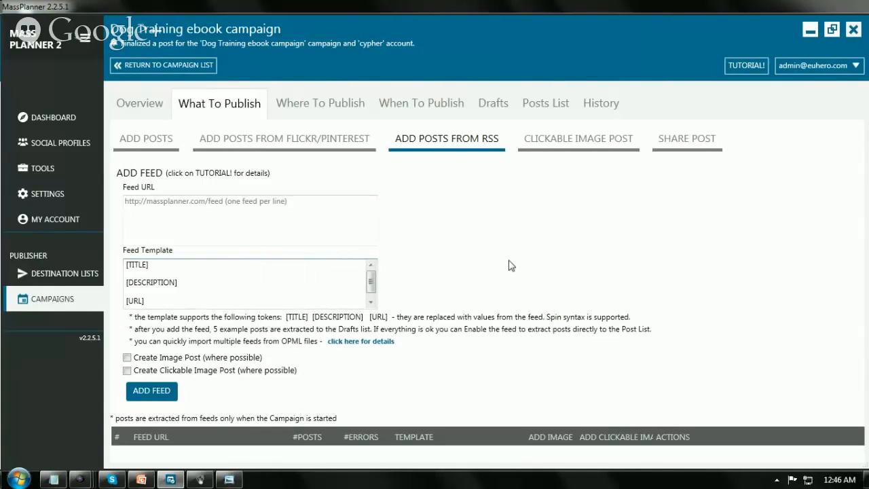
left_click(126, 359)
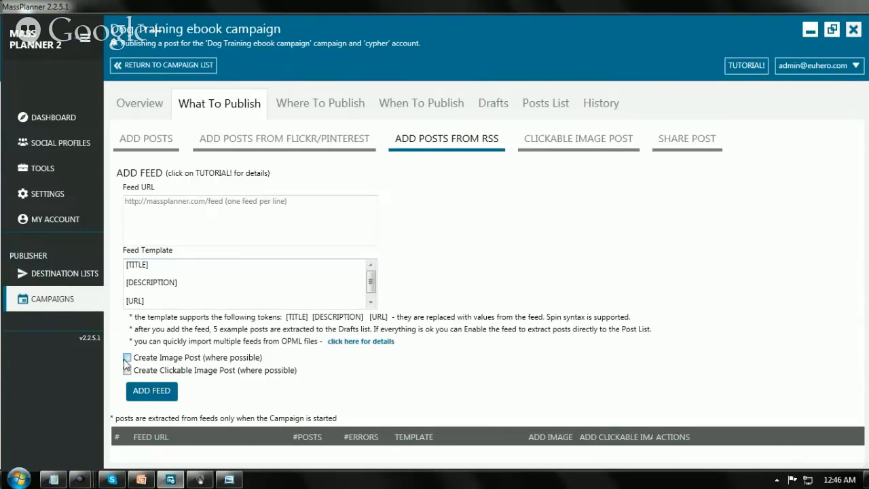
left_click(126, 359)
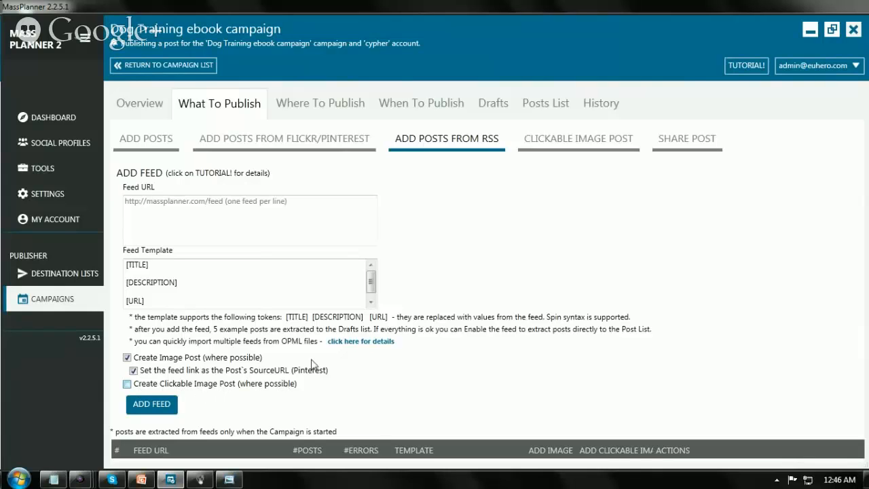
left_click(671, 151)
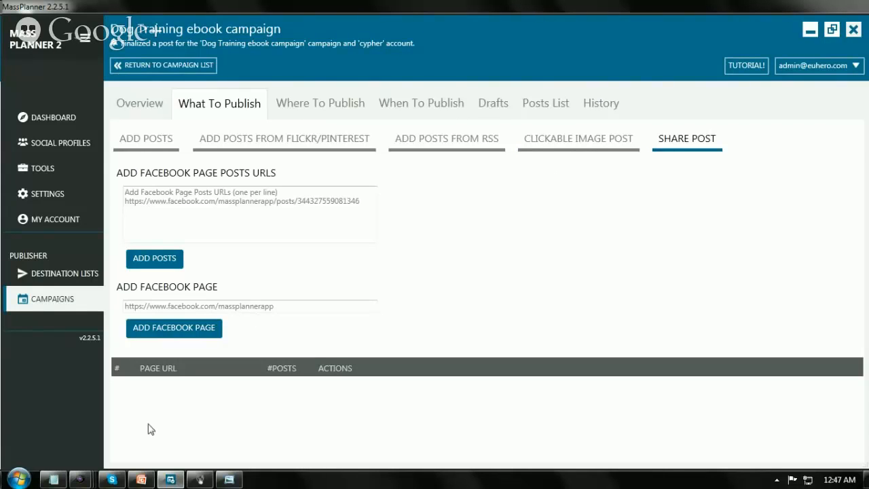
Check the Hangouts Q&A list for remaining questions, and view the ebook post in the Cebu Dog Owner's group in the embedded browser
left_click(81, 480)
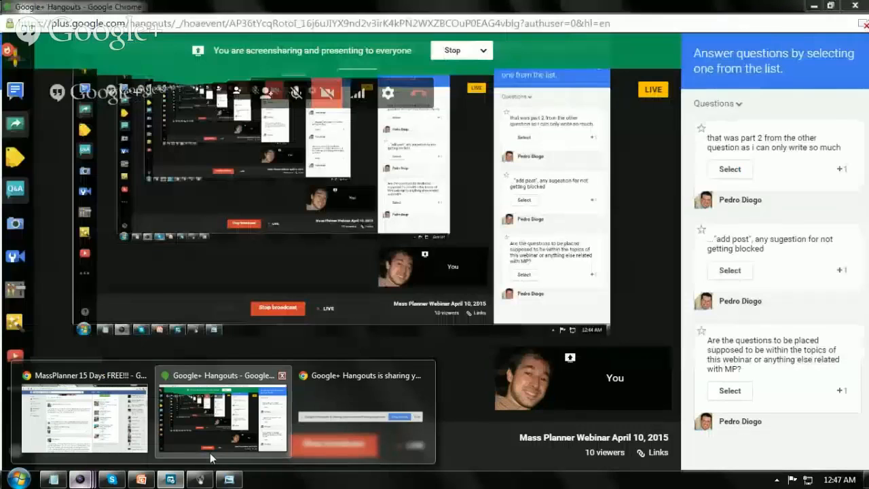
left_click(211, 457)
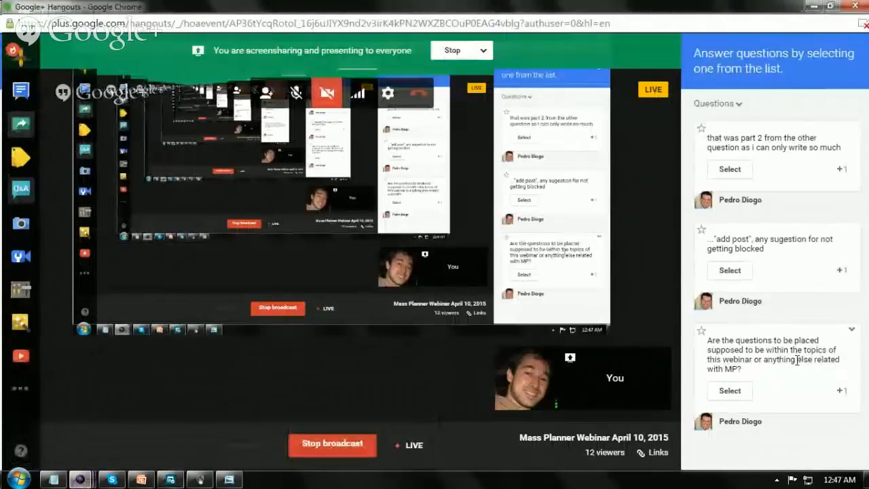
left_click(76, 480)
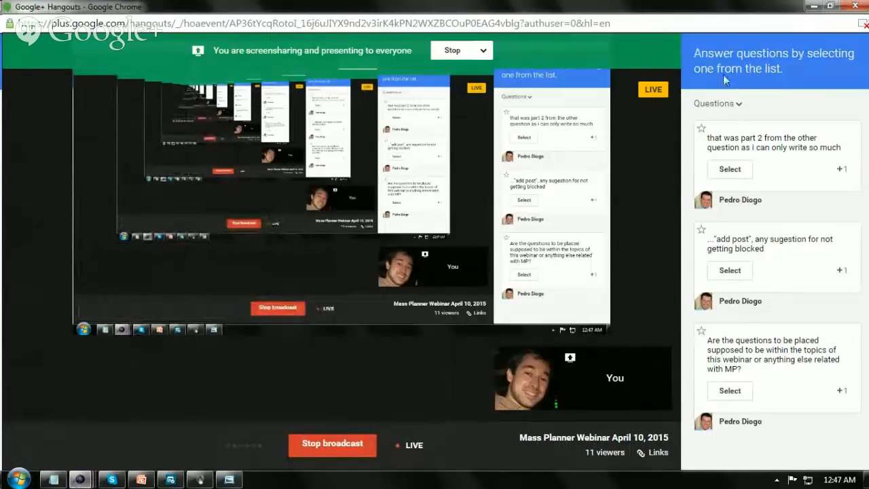
left_click(813, 6)
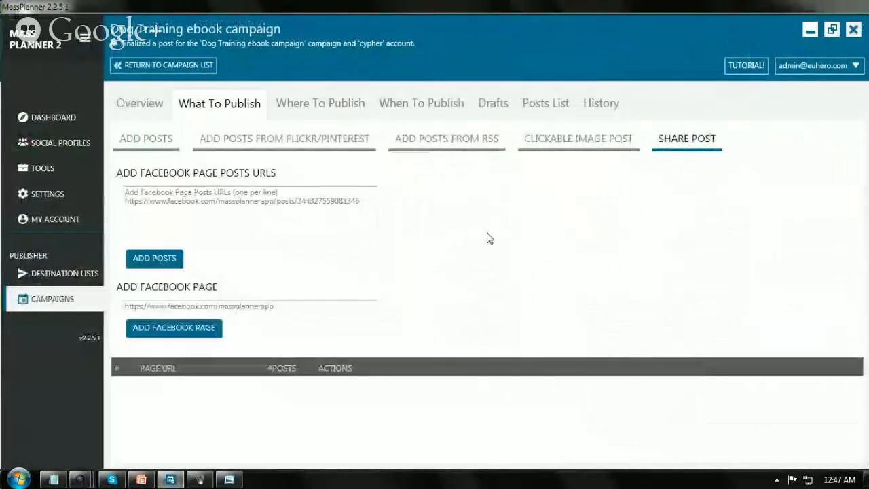
left_click(199, 480)
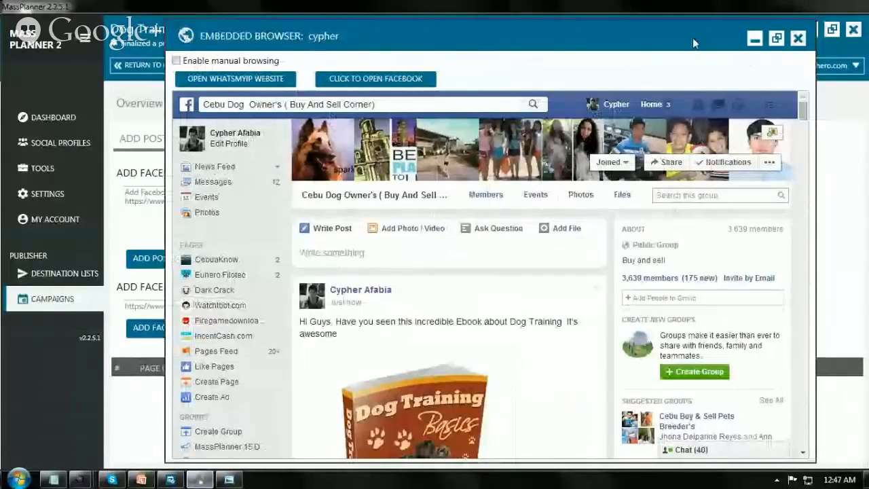
left_click_drag(693, 38, 693, 33)
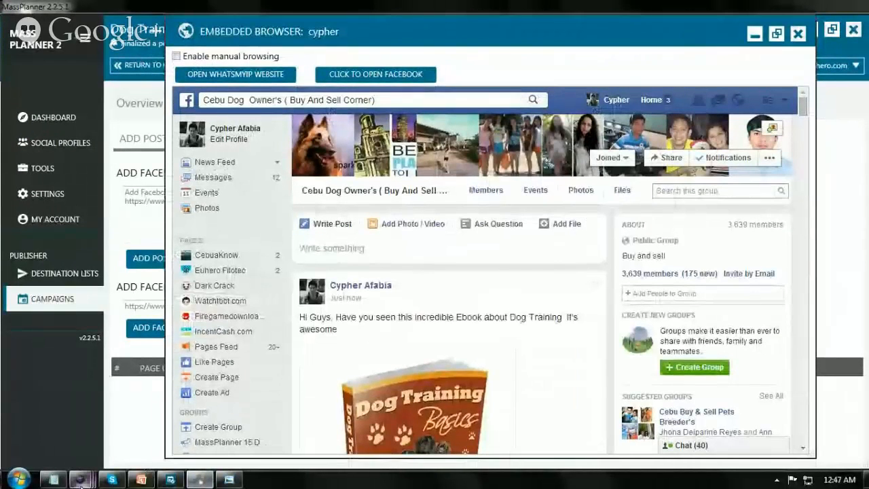
Return to the Google+ Hangouts window and stop the webinar broadcast
mouse_move(79, 480)
left_click(223, 417)
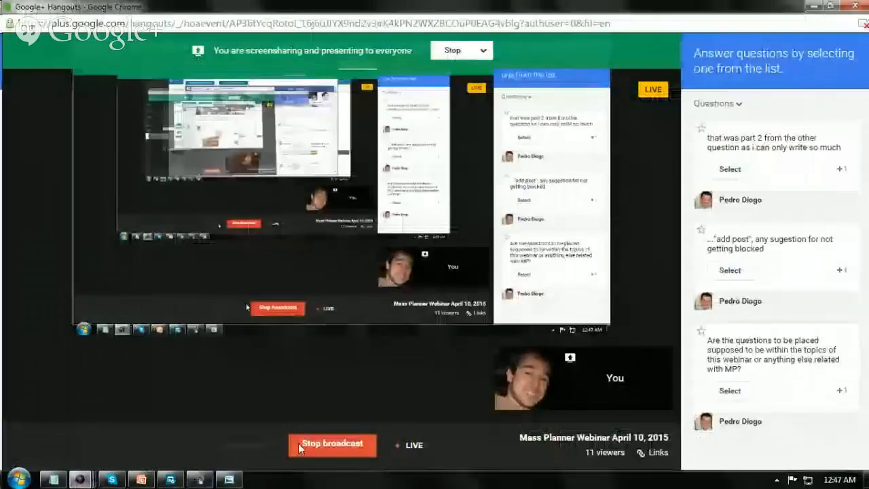
left_click(300, 445)
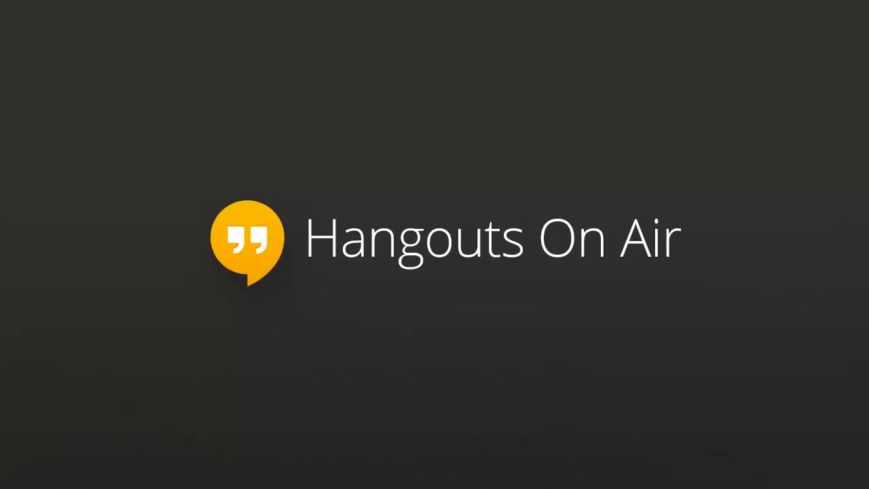